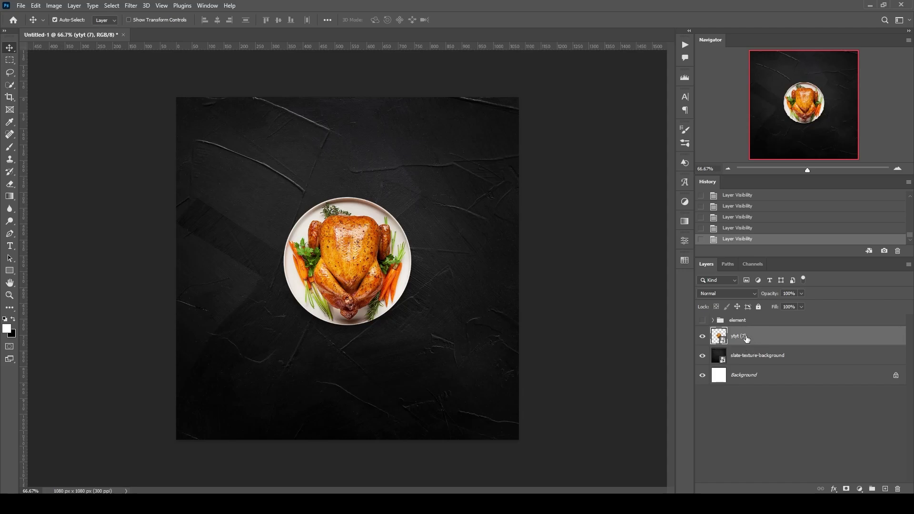
Add the white headline word SUPER above the plate and center it horizontally on the canvas
click(11, 245)
click(278, 144)
text(SUPER)
click(454, 20)
key(v)
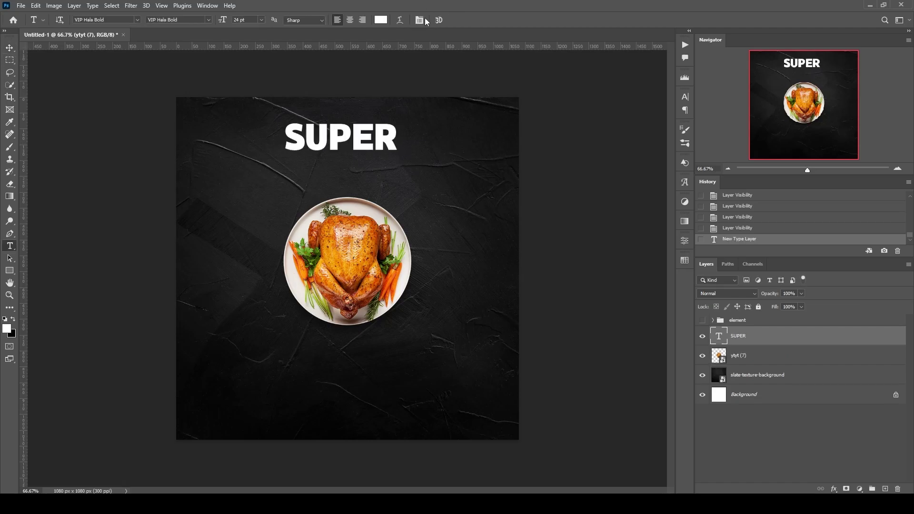
key(ctrl+a)
click(218, 20)
key(ctrl+d)
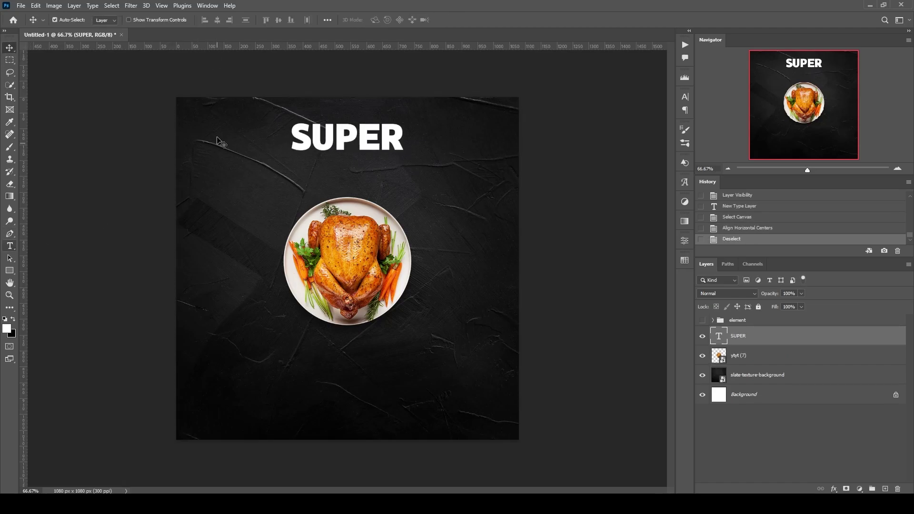
Add the word DELICIOUS as its own text layer below SUPER and center it horizontally on the canvas
click(10, 246)
text(DELICIOUS FOOD)
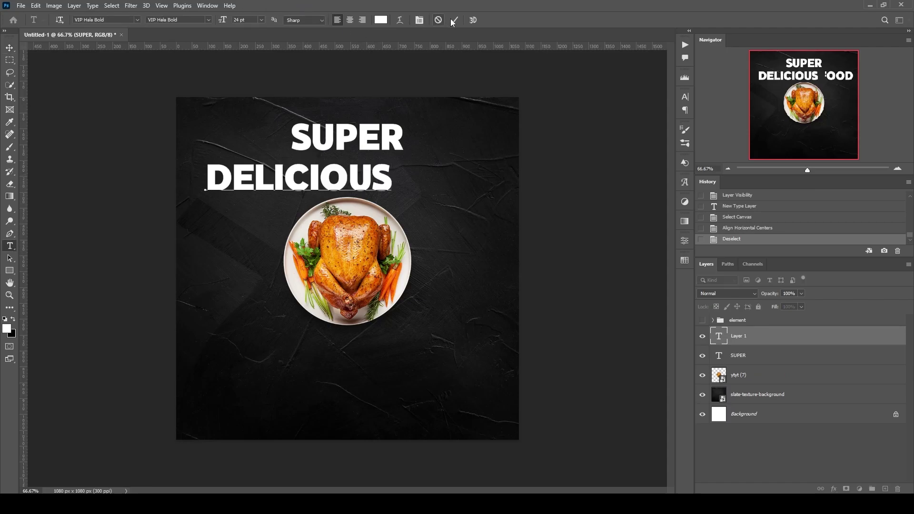
click(454, 20)
key(ctrl+a)
click(11, 48)
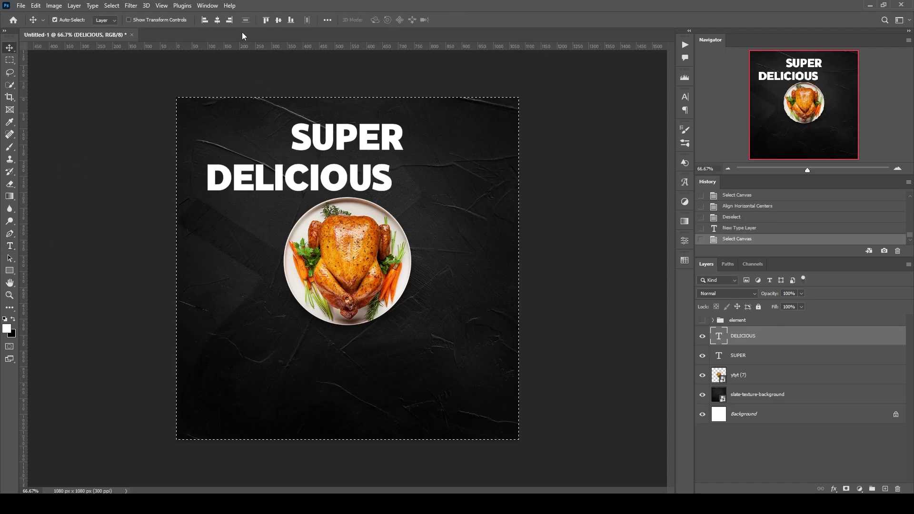
click(217, 20)
key(ctrl+d)
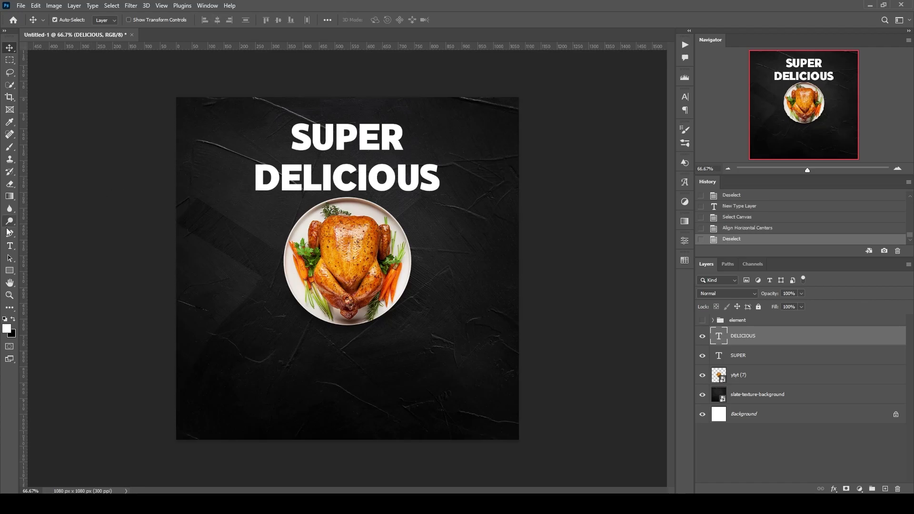
Add the word FOOD as its own text layer below DELICIOUS and center it horizontally on the canvas
click(9, 246)
click(345, 225)
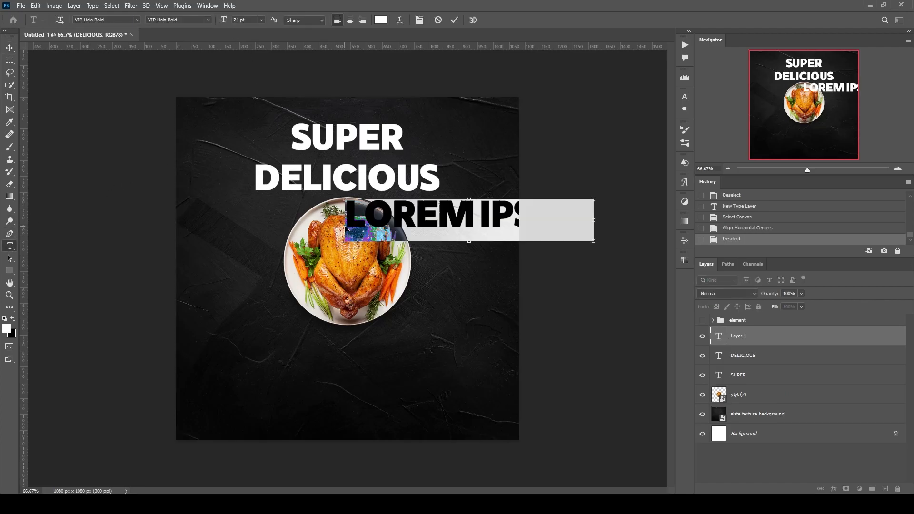
text(FOOD)
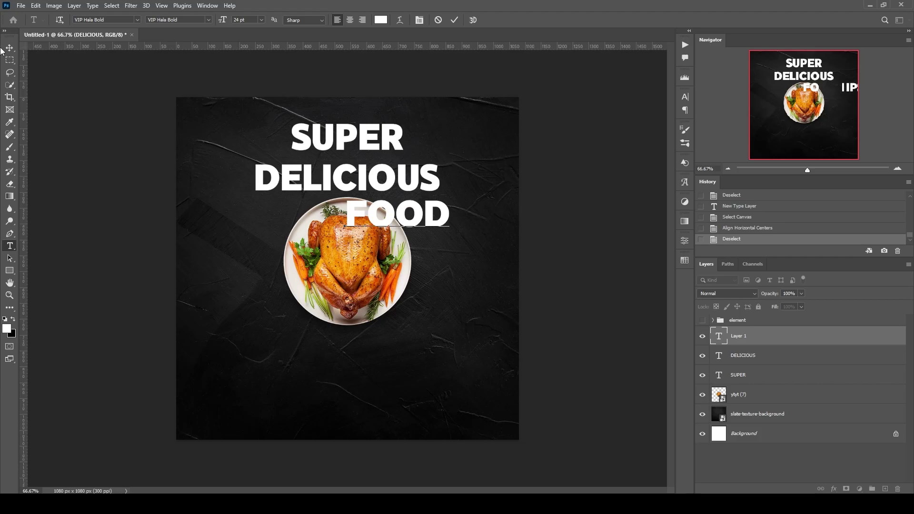
click(9, 48)
key(ctrl+a)
click(218, 20)
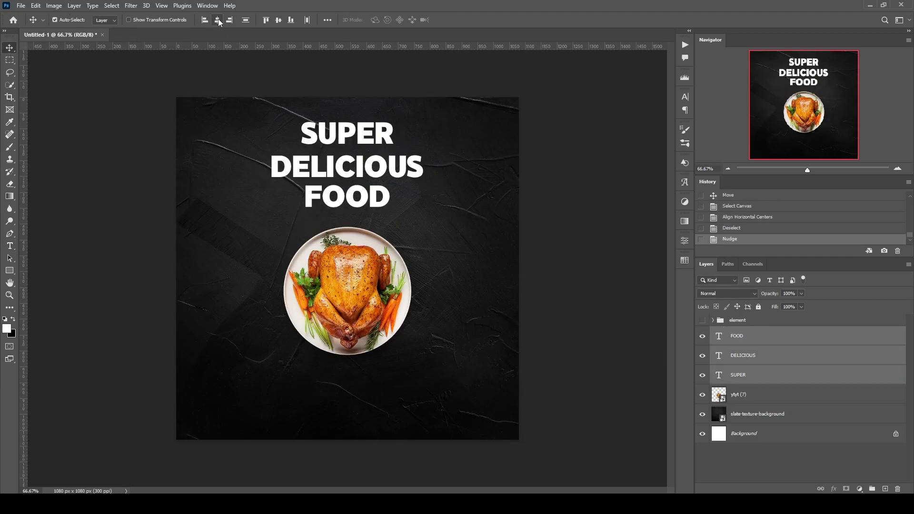
Skew the three headline words together by -7° vertically and scale them up slightly
key(ctrl+t)
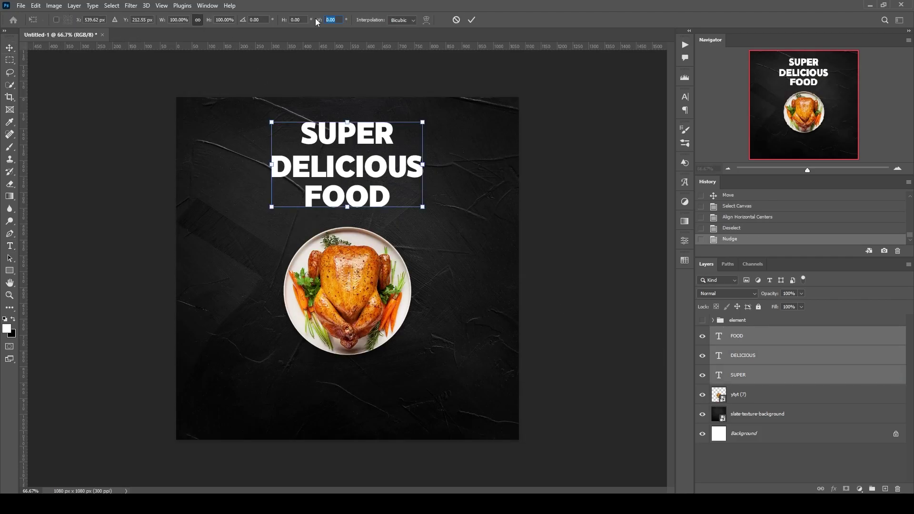
text(-7)
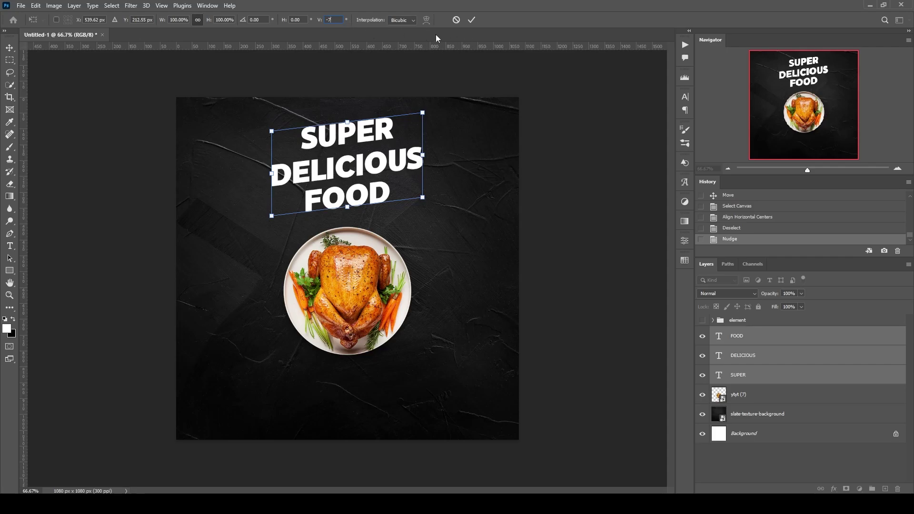
click(472, 19)
key(ctrl+t)
drag(423, 116, 436, 108)
key(Return)
Apply a further vertical skew of -5° to the three headline words
key(ctrl+t)
click(333, 20)
text(-5)
key(Return)
click(471, 19)
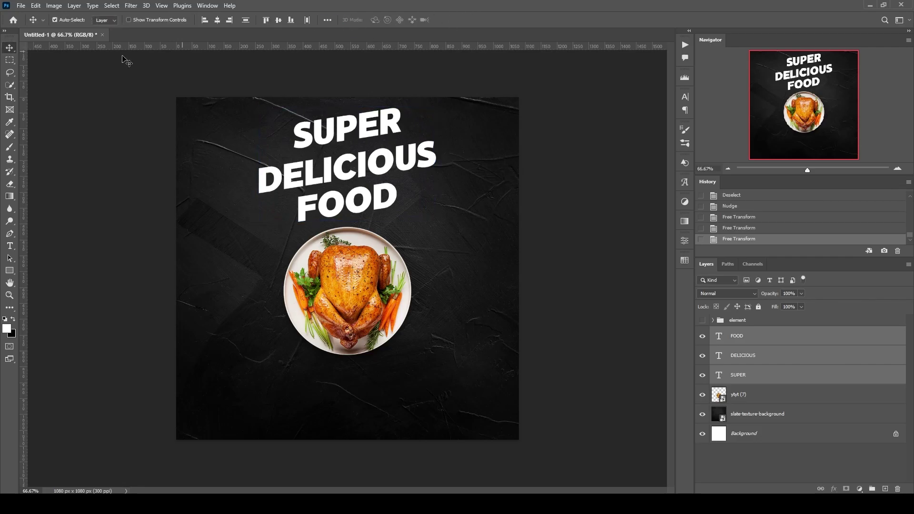
Add a Color Overlay to the DELICIOUS layer using the orange sampled from the carrots on the plate
click(792, 345)
click(807, 358)
double_click(807, 360)
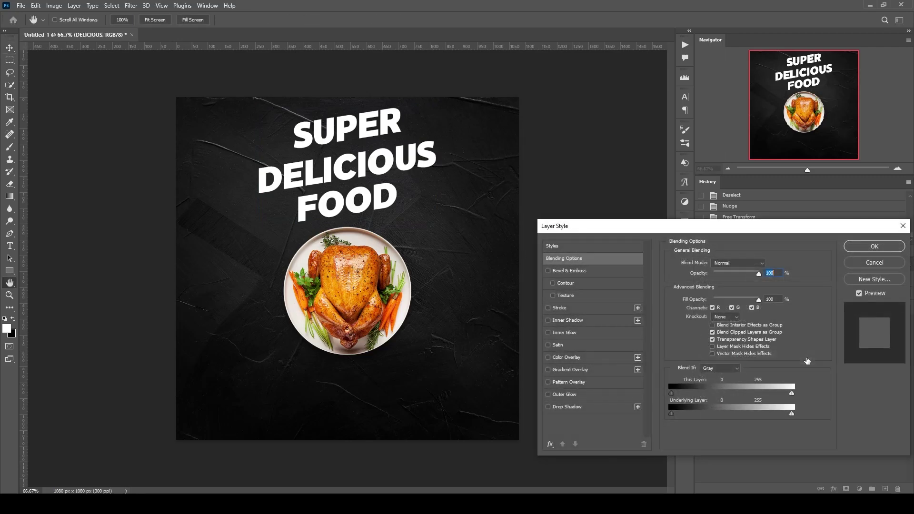
click(580, 360)
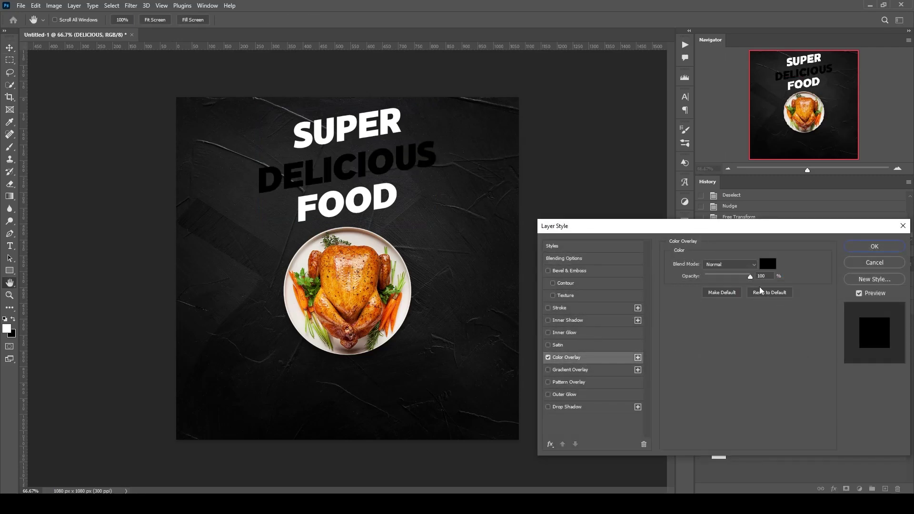
click(768, 264)
click(392, 303)
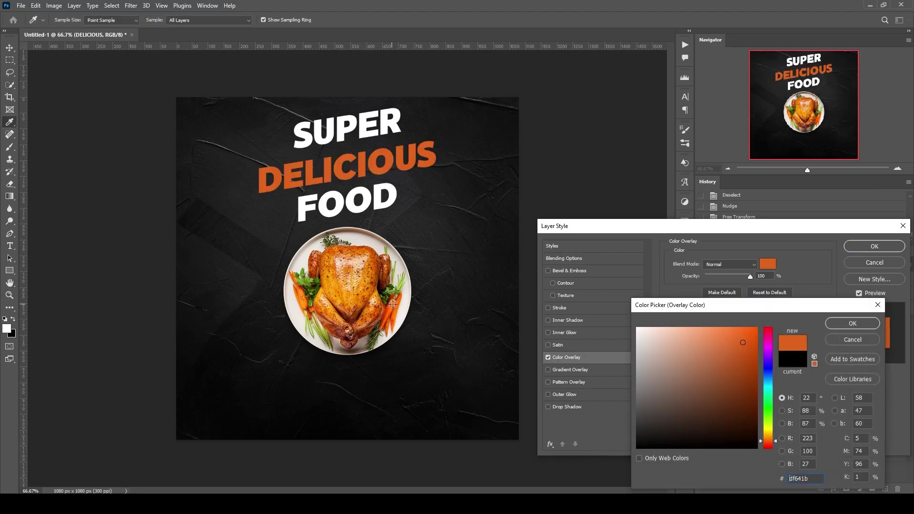
key(Return)
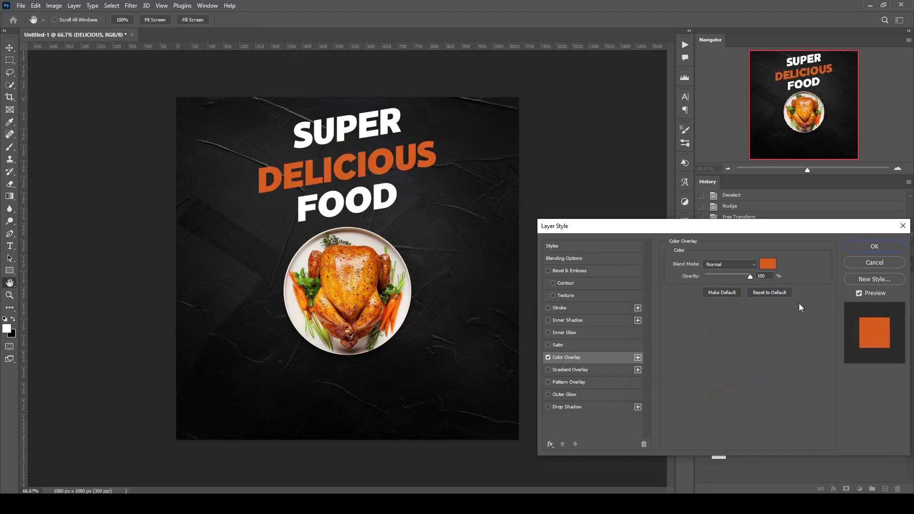
Change the DELICIOUS overlay color to the brighter orange ff5f00, apply the layer style and collapse the layer's effects list
click(765, 267)
text(ff5f00)
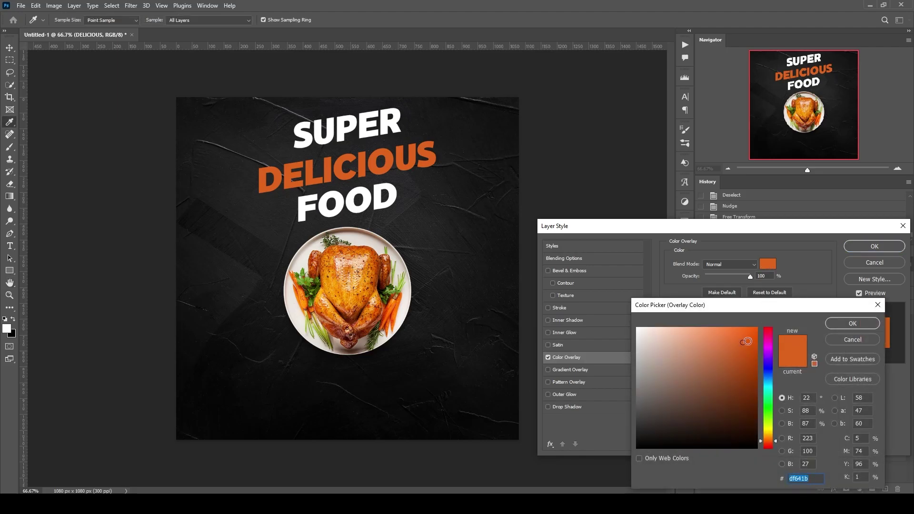
key(Return)
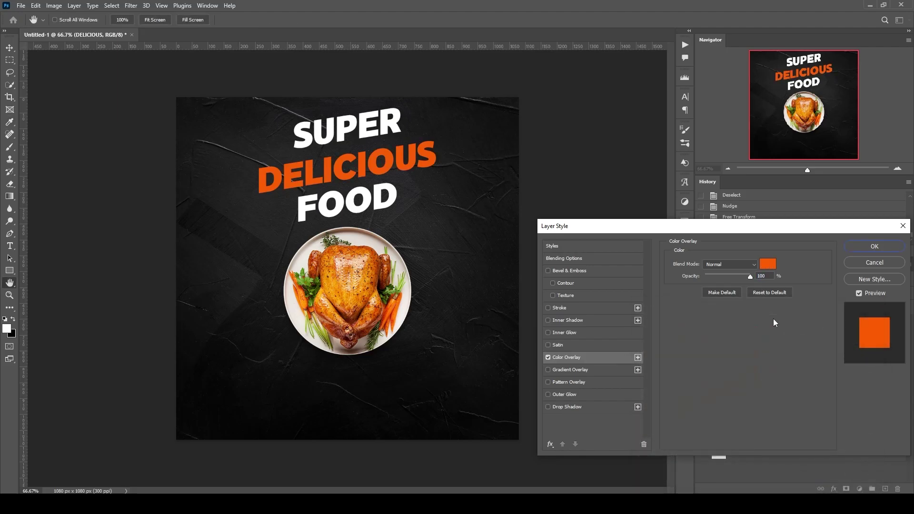
key(Return)
key(v)
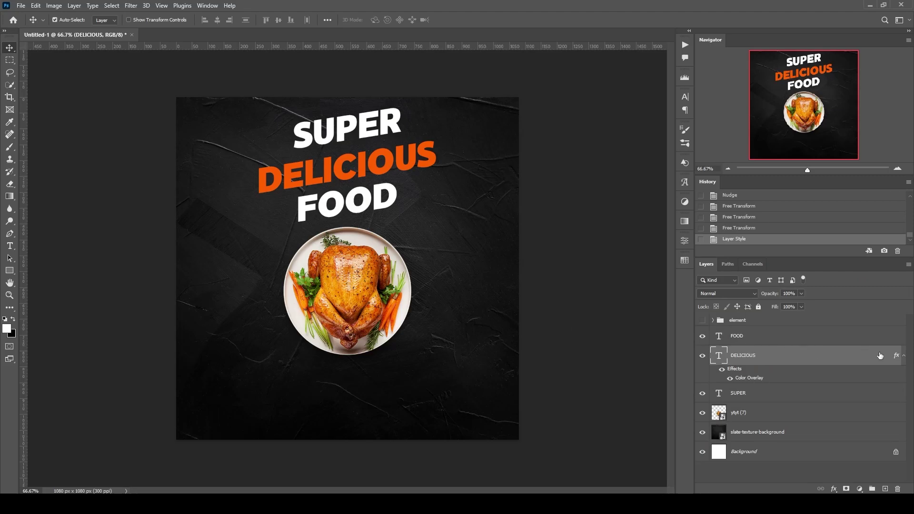
click(904, 356)
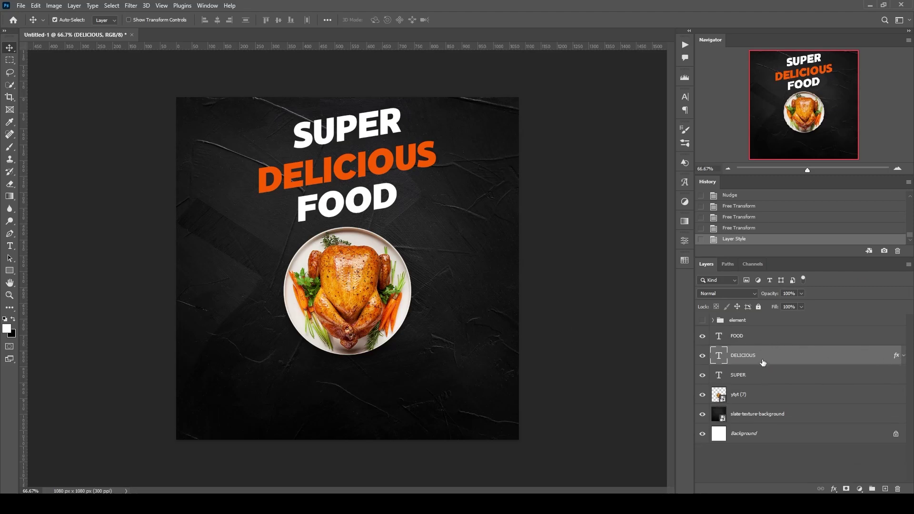
Group the SUPER, DELICIOUS and FOOD text layers and name the group FOOD
key(alt+bracketright)
shift+click(758, 377)
key(ctrl+g)
double_click(742, 332)
text(F)
key(Return)
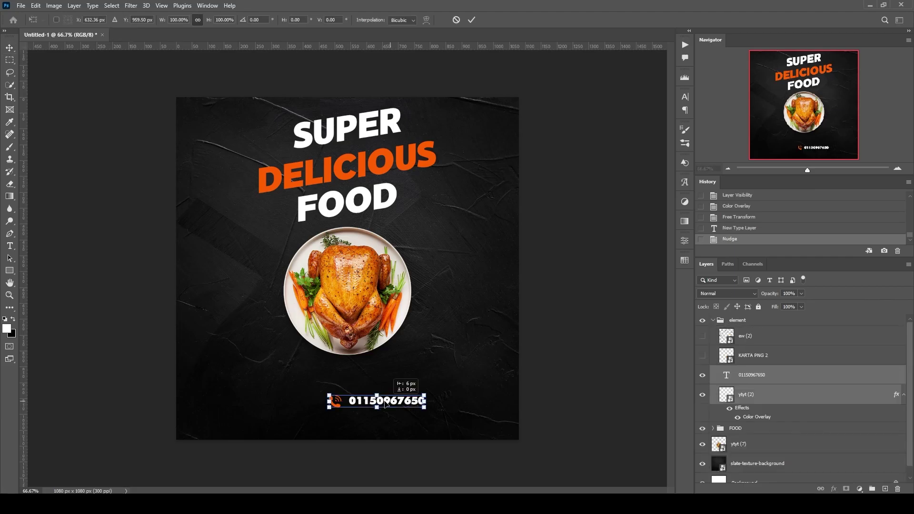
Center the phone icon and number horizontally and move them lower, near the poster's bottom edge
key(ctrl+t)
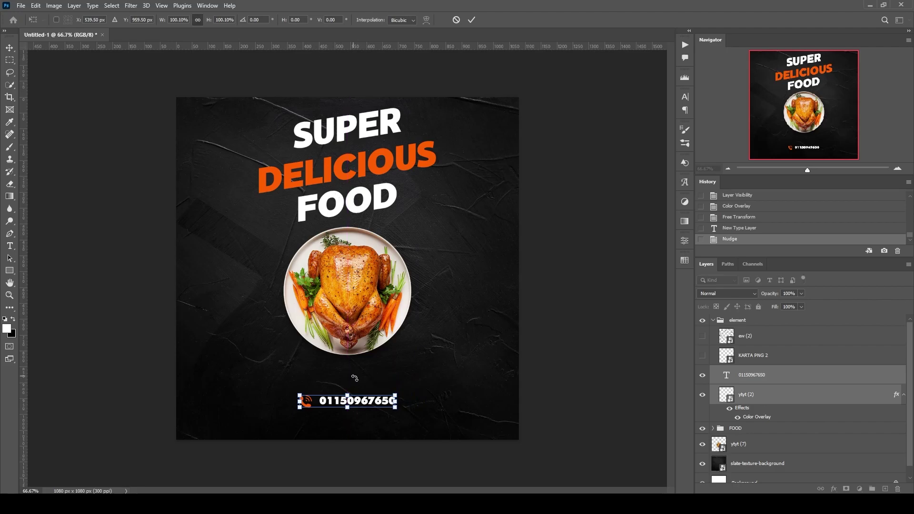
drag(369, 401, 370, 412)
click(471, 19)
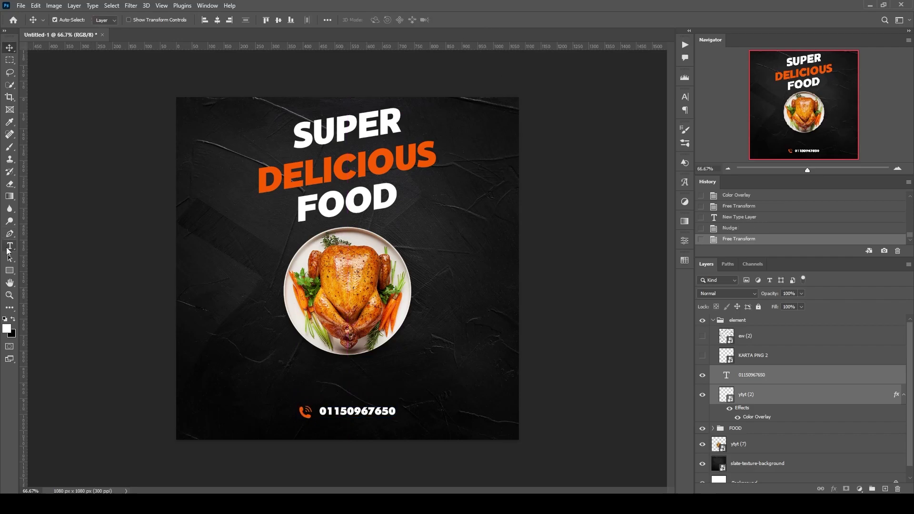
Show the KARTA PNG 2 layer, scale it to about 38% and place it left of the phone icon
click(756, 362)
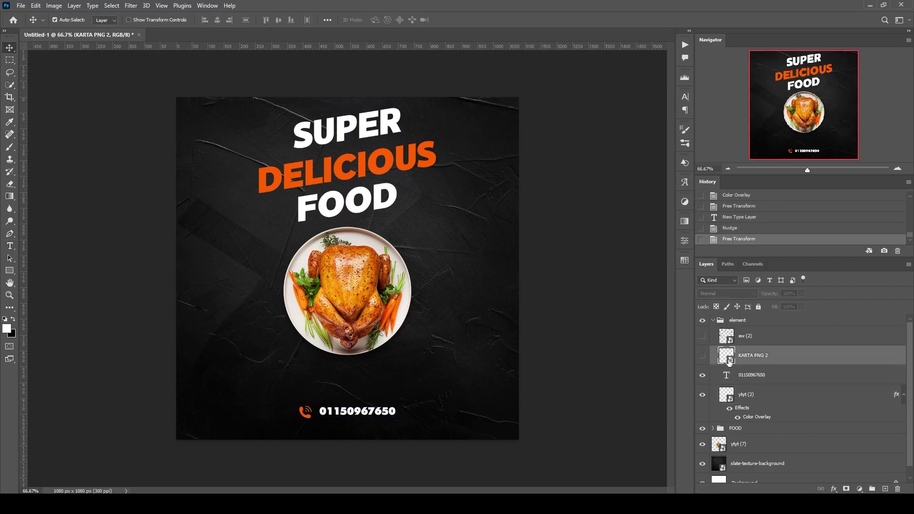
click(702, 356)
key(ctrl+t)
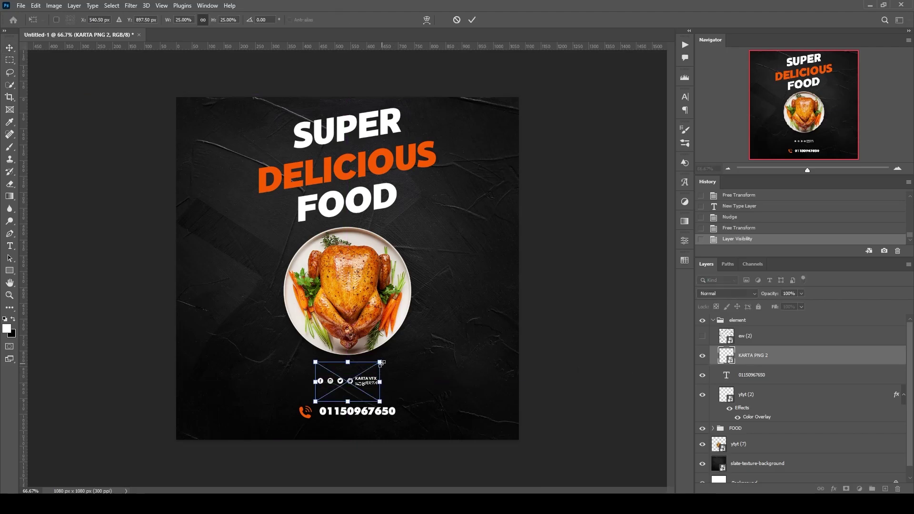
drag(379, 362, 400, 354)
drag(366, 389, 259, 410)
click(471, 20)
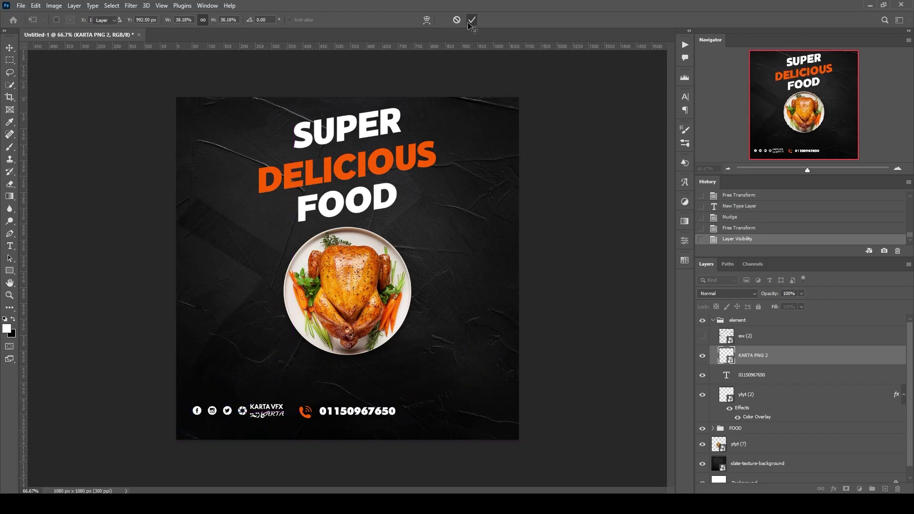
Add the text YOURWEBSITE.COM to the right of the phone number
click(9, 246)
click(426, 409)
text(WE)
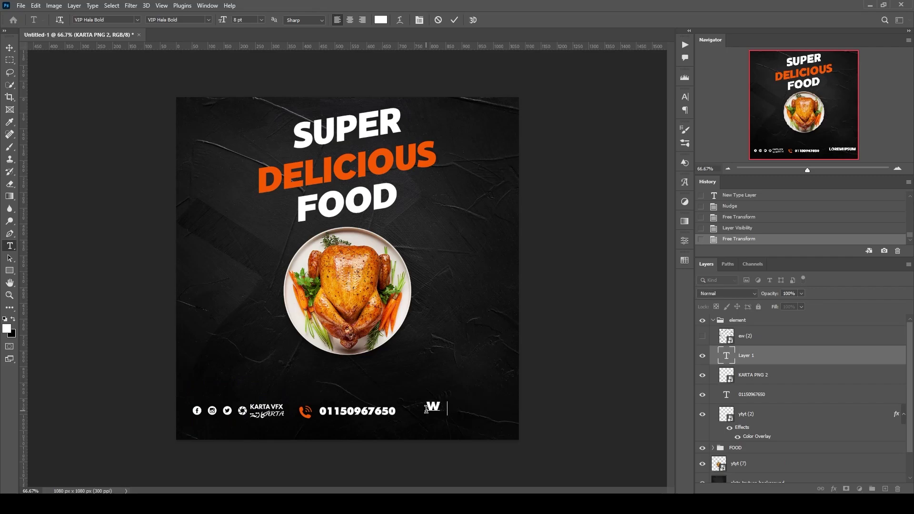
key(BackSpace)
key(BackSpace)
text(TOYR)
text(YO)
text(URWEB)
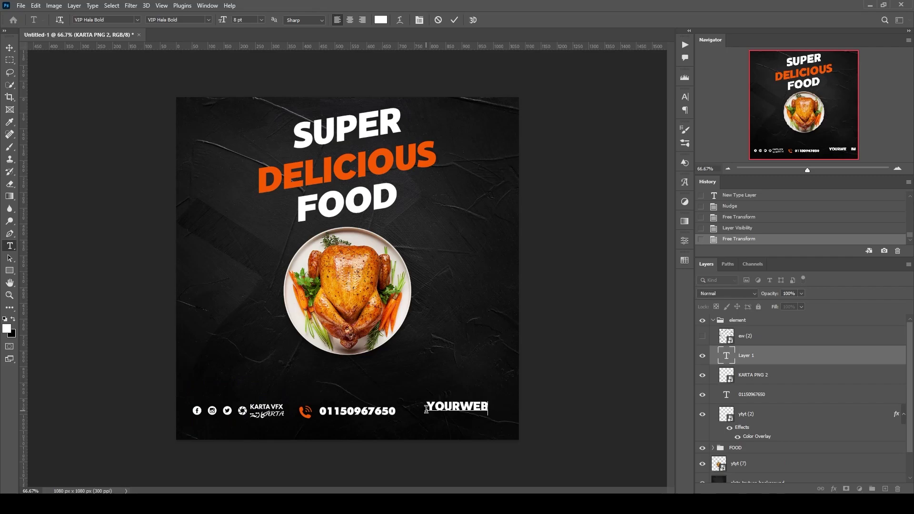
text(SITE)
Set the website text to 6 pt and nudge it left and into line with the phone number
key(ctrl+a)
click(223, 21)
drag(223, 21, 237, 36)
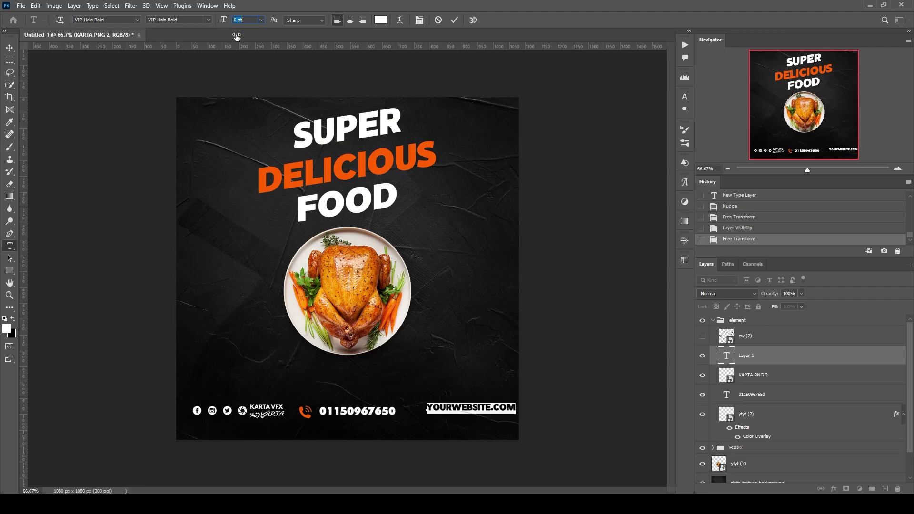
click(8, 48)
key(shift+Left)
key(shift+Left)
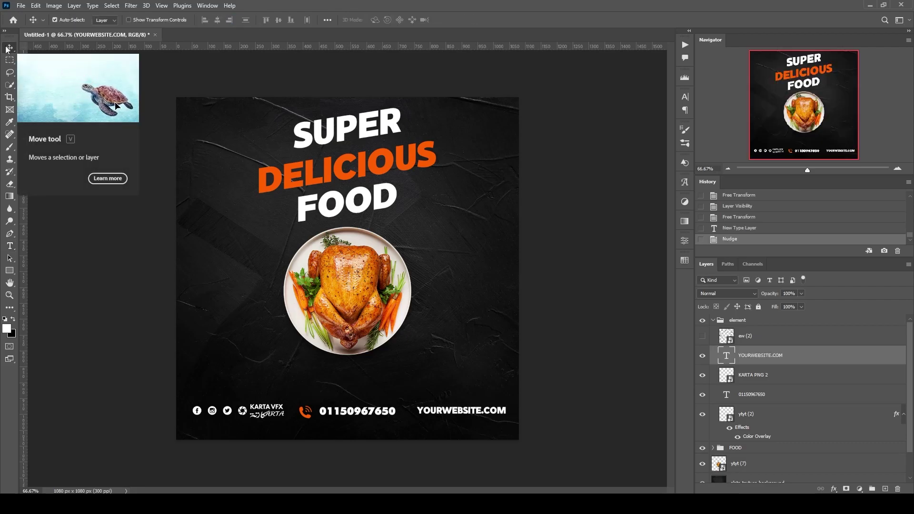
Show the ew (2) pattern layer, move it directly above slate-texture-background, and collapse the element group
click(702, 336)
drag(757, 337, 763, 477)
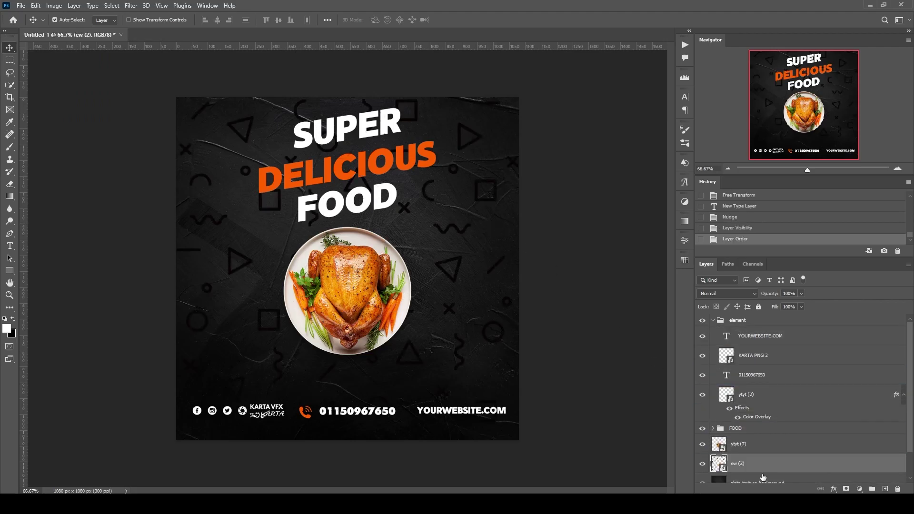
click(713, 320)
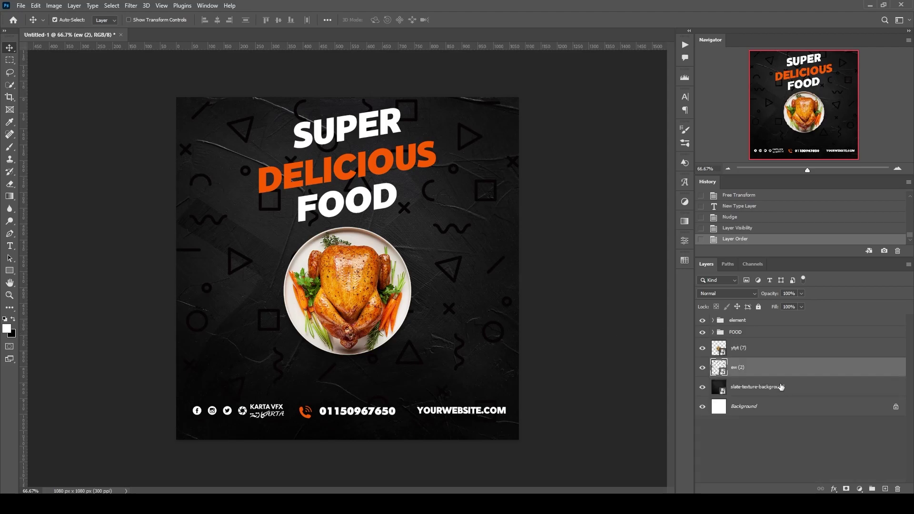
Draw a rectangle about 452 × 127 px above the element group, below the plate, and round its corners to about 63 px
click(765, 321)
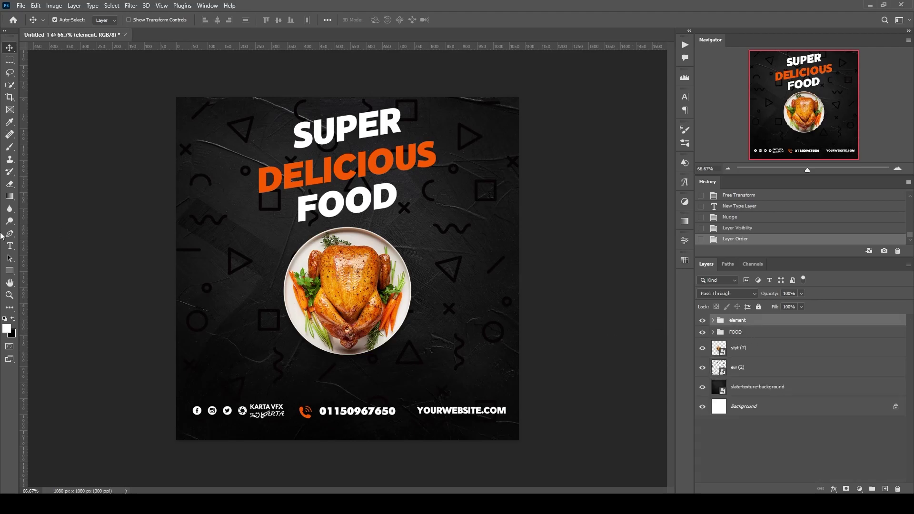
click(9, 270)
drag(415, 351, 271, 390)
drag(404, 361, 367, 367)
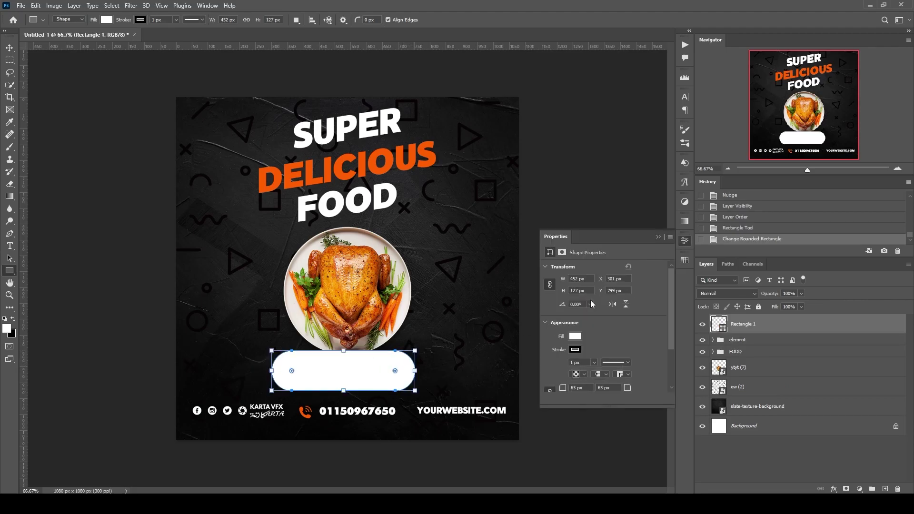
Fill the rounded rectangle with the most recently used bright orange
click(575, 336)
click(551, 372)
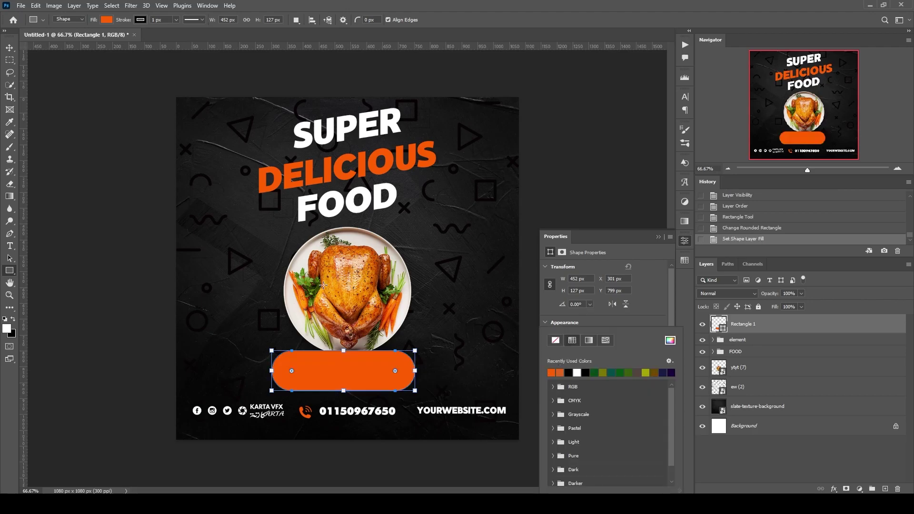
click(10, 50)
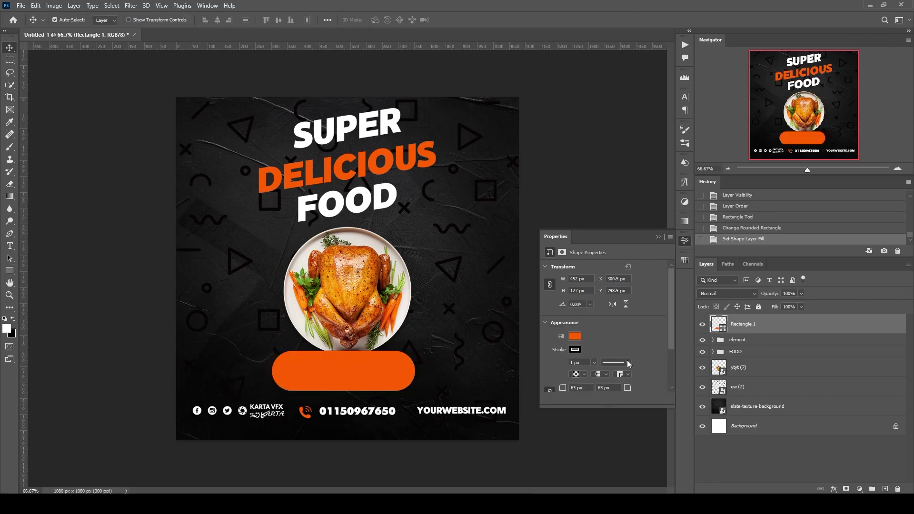
Remove the outline stroke from the orange rounded rectangle
click(575, 350)
click(556, 340)
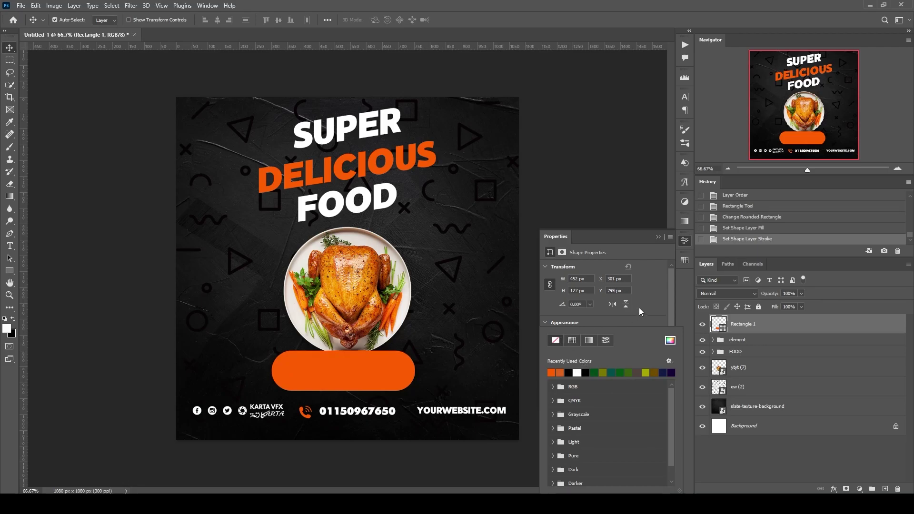
click(685, 241)
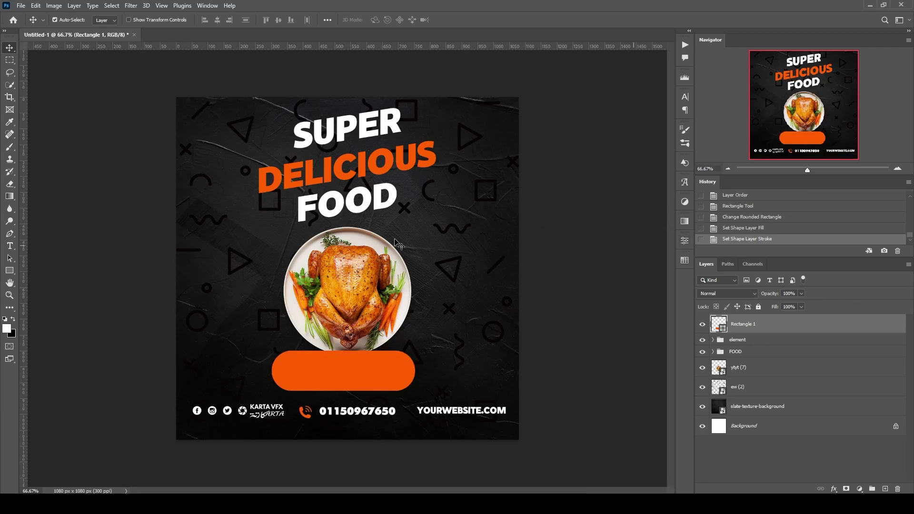
Add the text ORDER NOW in white VIP Hala Bold at 12 pt and place it on the orange rounded rectangle
key(t)
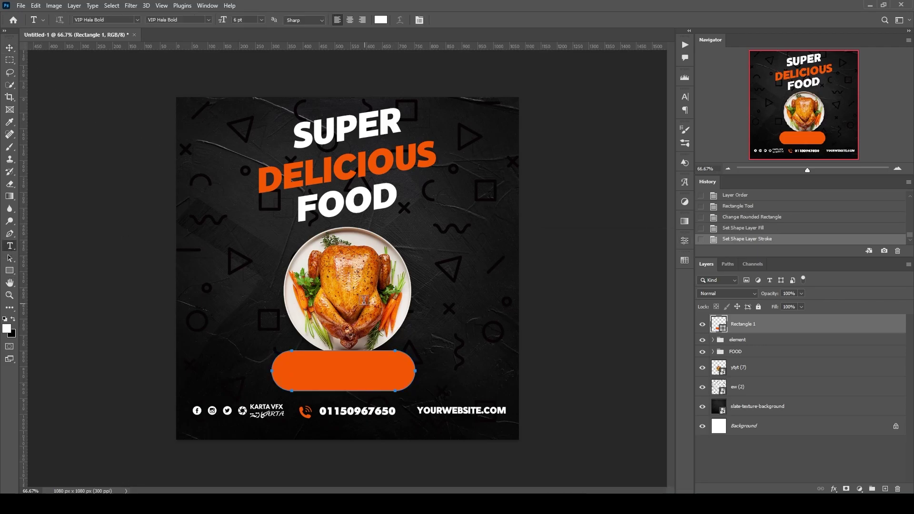
click(351, 292)
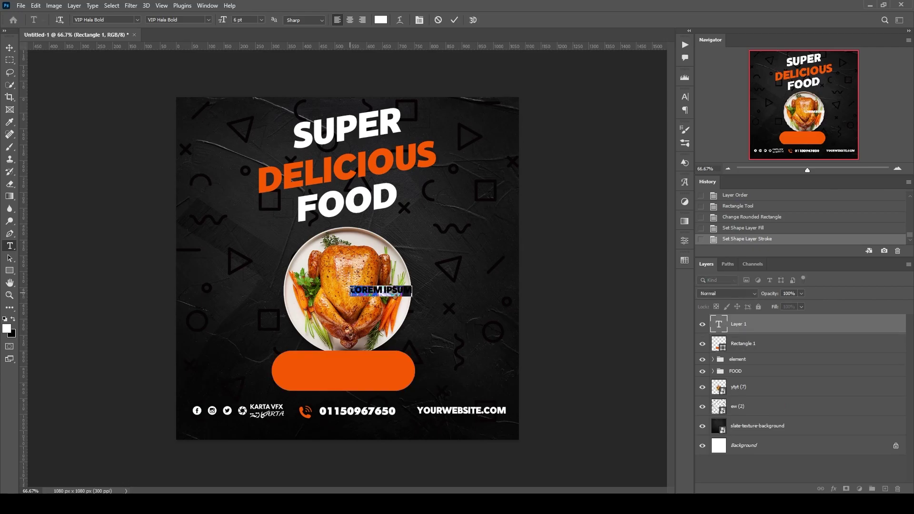
text(ORDER)
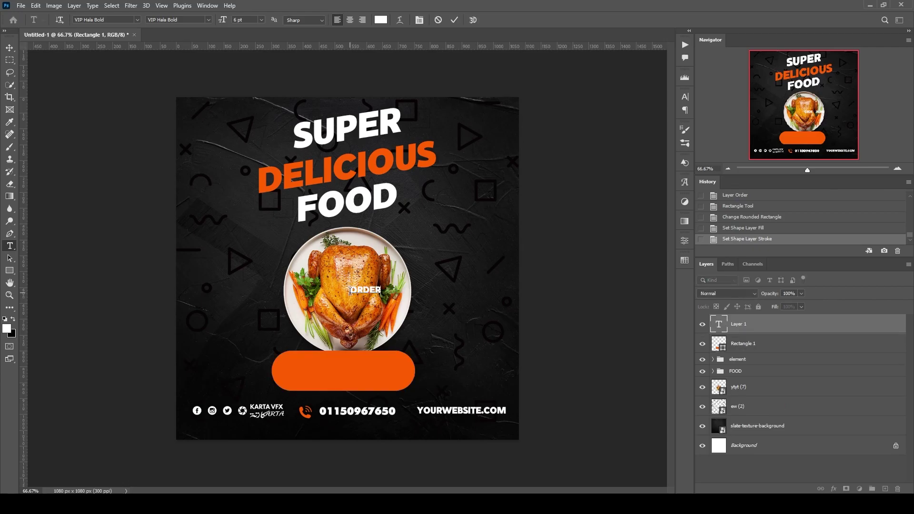
text( NOW)
key(ctrl+a)
drag(220, 22, 224, 23)
key(ctrl+h)
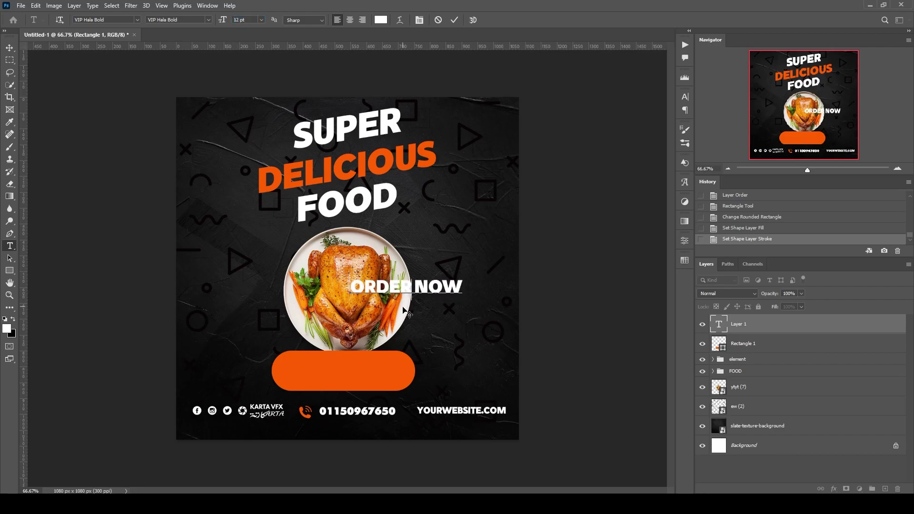
drag(346, 382, 345, 384)
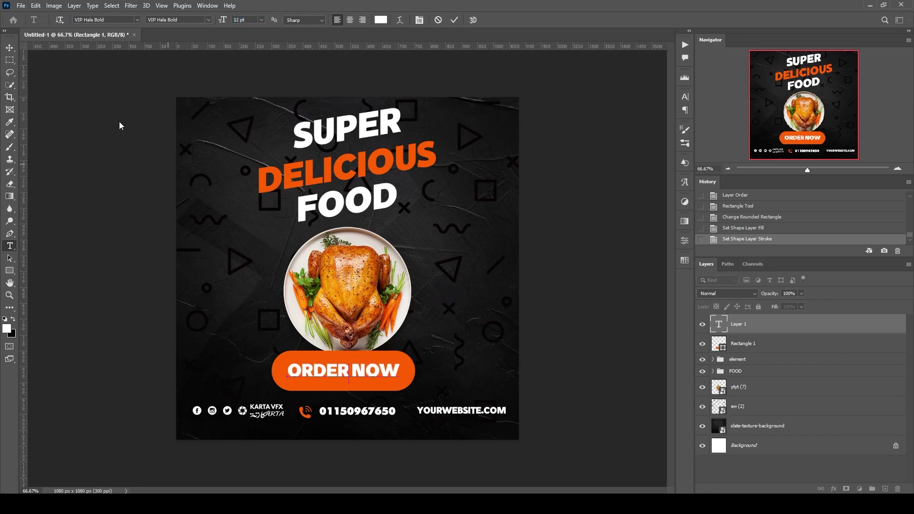
click(17, 48)
Align the ORDER NOW text and the rounded rectangle together to the canvas's horizontal and vertical centers
ctrl+click(720, 345)
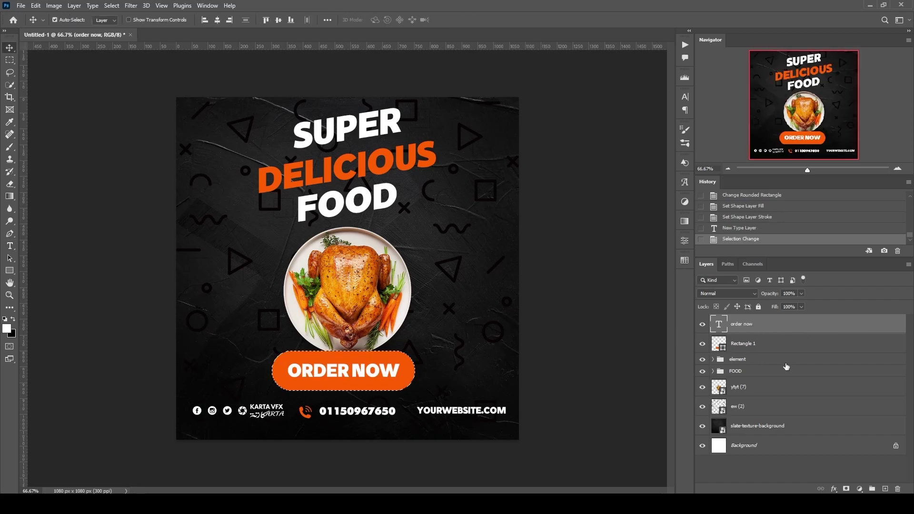
key(ctrl+d)
key(ctrl+a)
ctrl+click(757, 345)
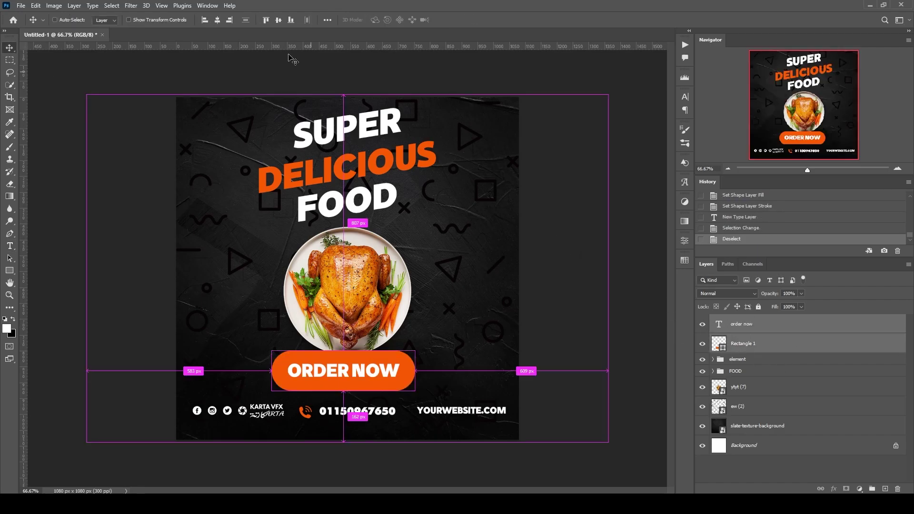
click(267, 20)
click(217, 20)
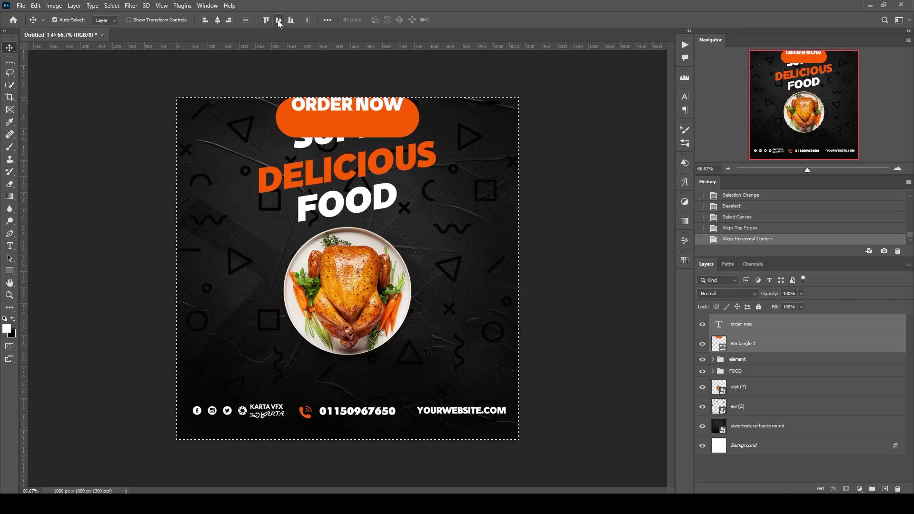
click(278, 20)
key(ctrl+d)
Move the text and rounded rectangle down below the plate and scale both to about 71%, keeping them horizontally centered
key(ctrl+t)
drag(375, 271, 374, 372)
click(472, 20)
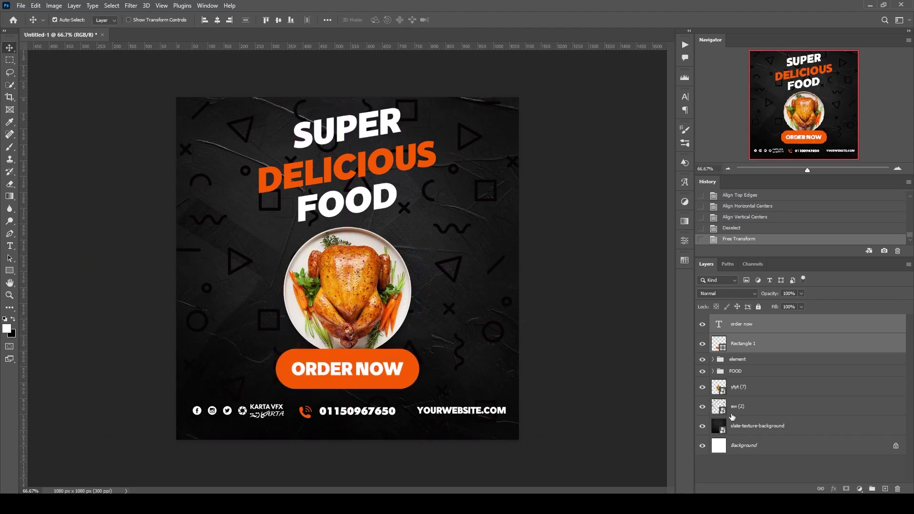
key(ctrl+t)
drag(420, 349, 398, 362)
click(471, 19)
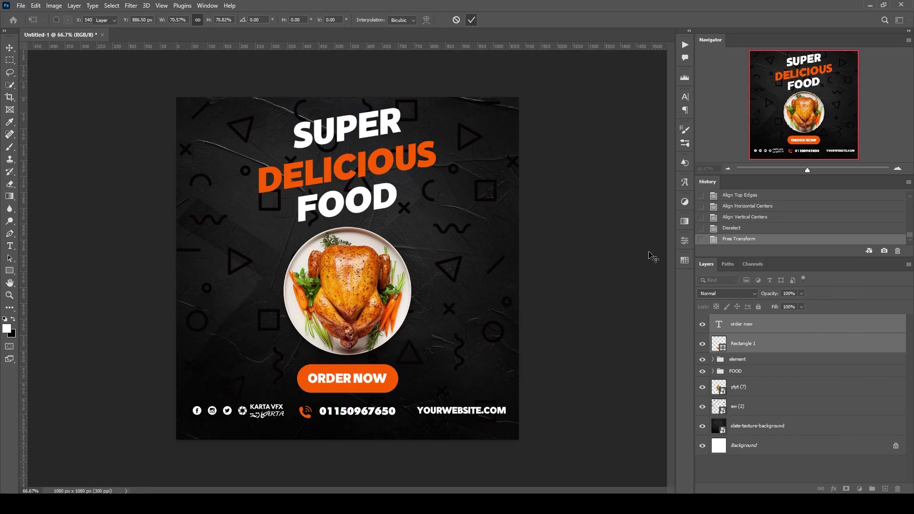
Fine-tune the rounded rectangle's corner radius, and nudge it and the ORDER NOW text slightly upward
click(735, 347)
click(685, 241)
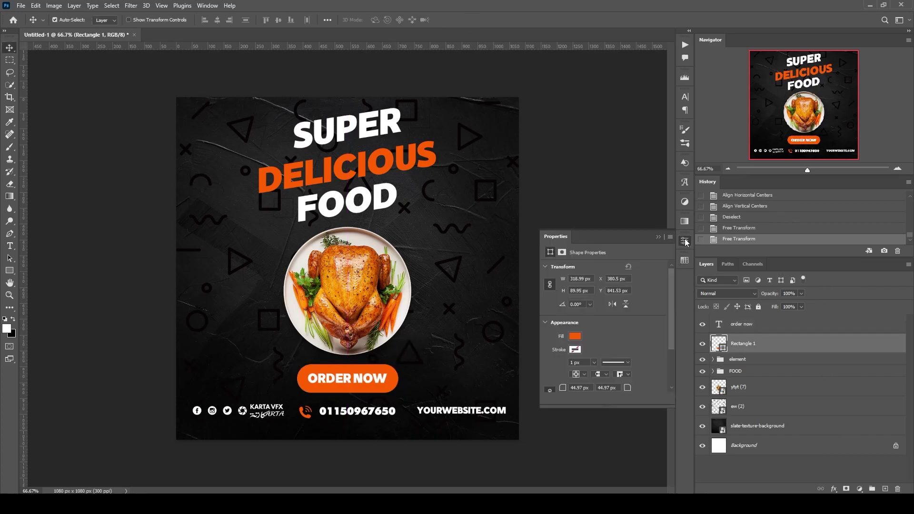
mouse_move(572, 384)
mouse_down()
mouse_move(583, 386)
mouse_move(572, 385)
mouse_up()
click(685, 242)
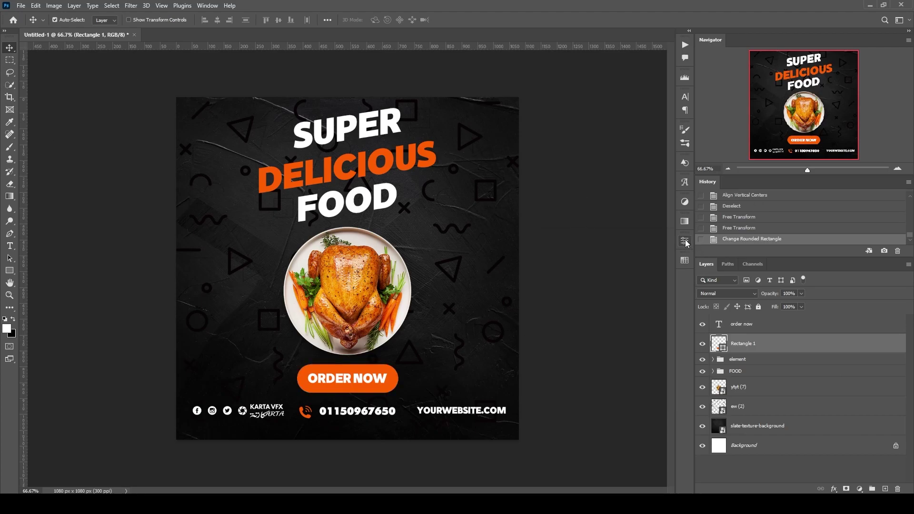
key(Up)
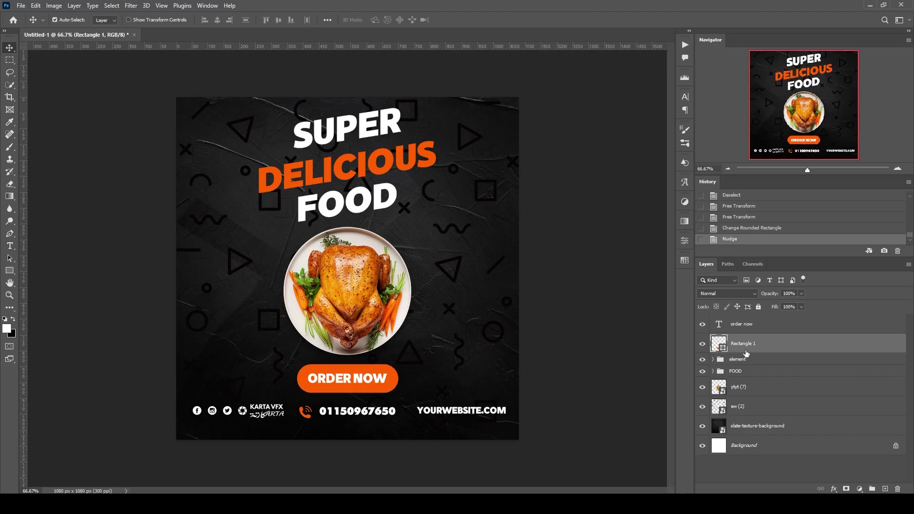
shift+click(745, 328)
key(Up)
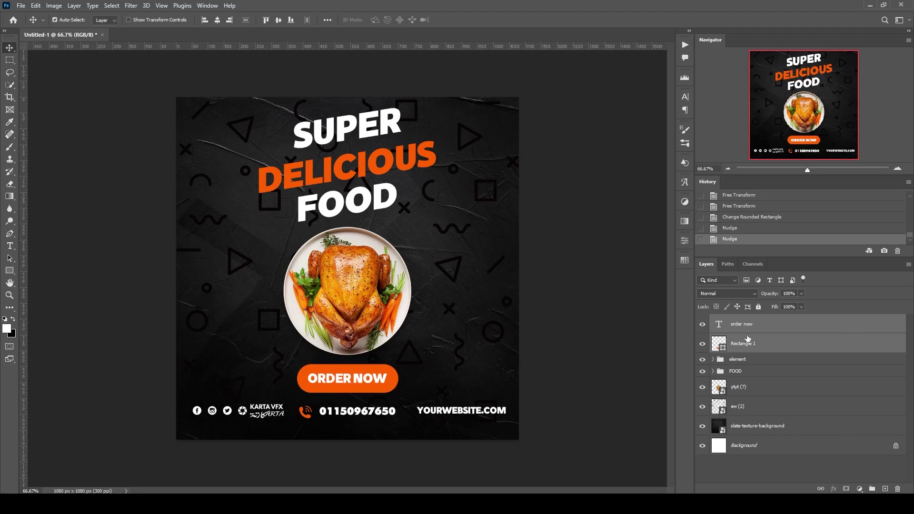
Group the button text and rounded rectangle, and name the group ORDER NOW
key(ctrl+g)
double_click(734, 321)
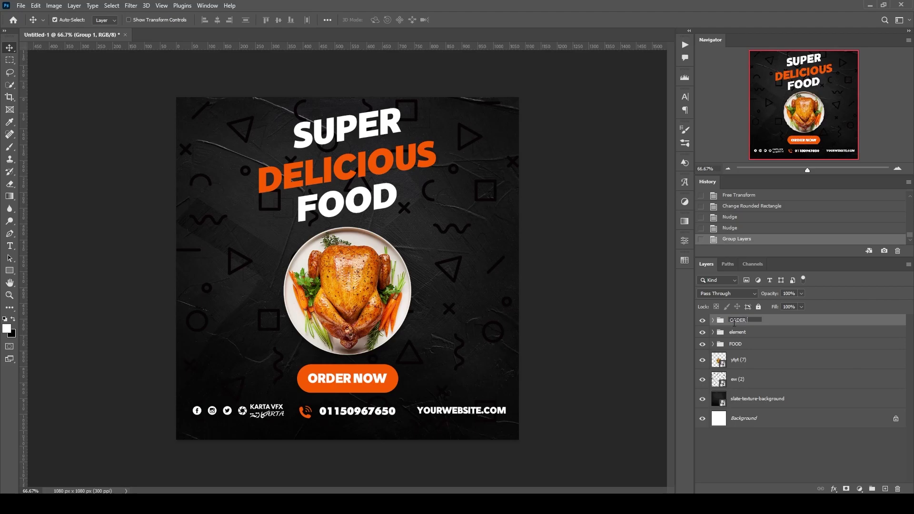
key(Return)
Copy the wavy line at the plate's upper right from the ew (2) pattern layer onto its own layer
click(741, 380)
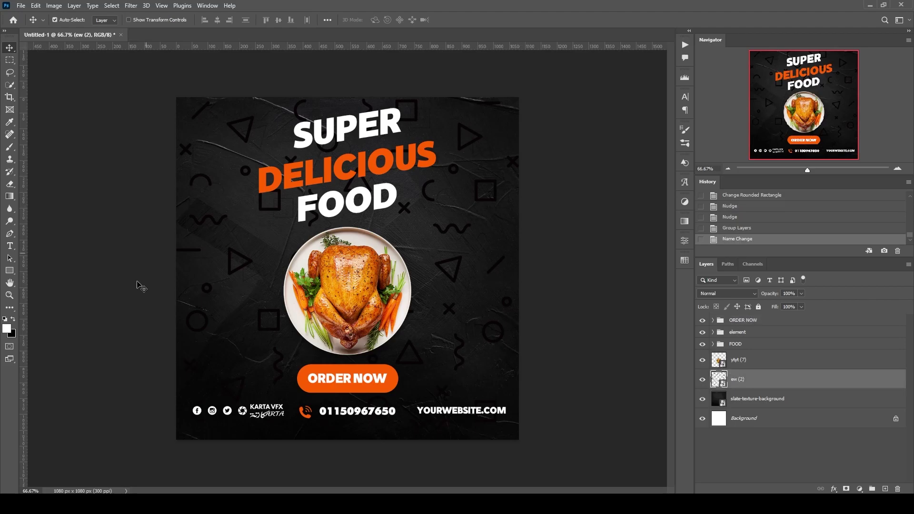
click(10, 59)
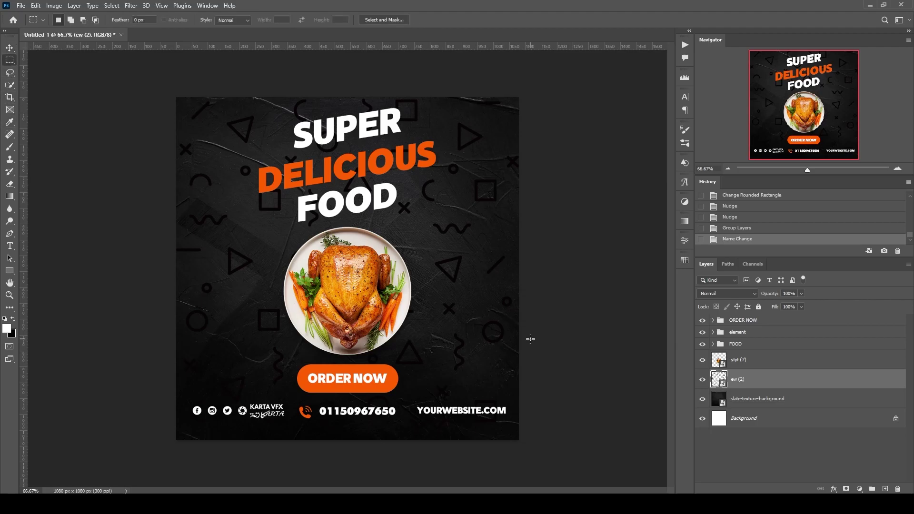
click(762, 405)
click(748, 384)
drag(424, 216, 481, 238)
right_click(455, 228)
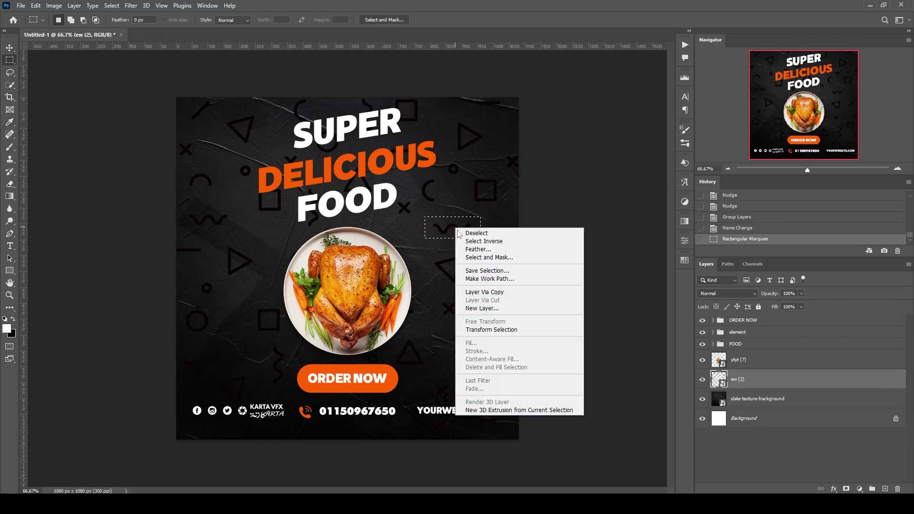
click(482, 293)
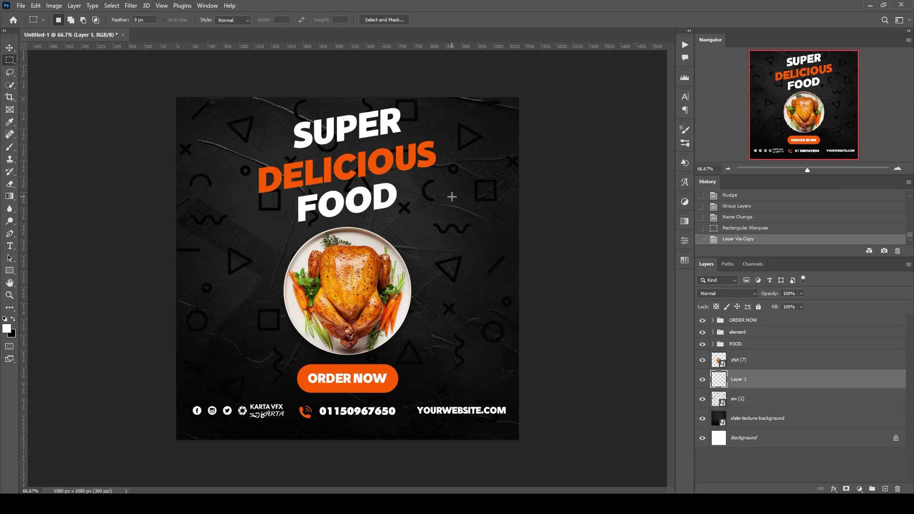
Copy the crescent shape beside the word FOOD from the ew (2) layer onto its own layer
drag(416, 177, 445, 207)
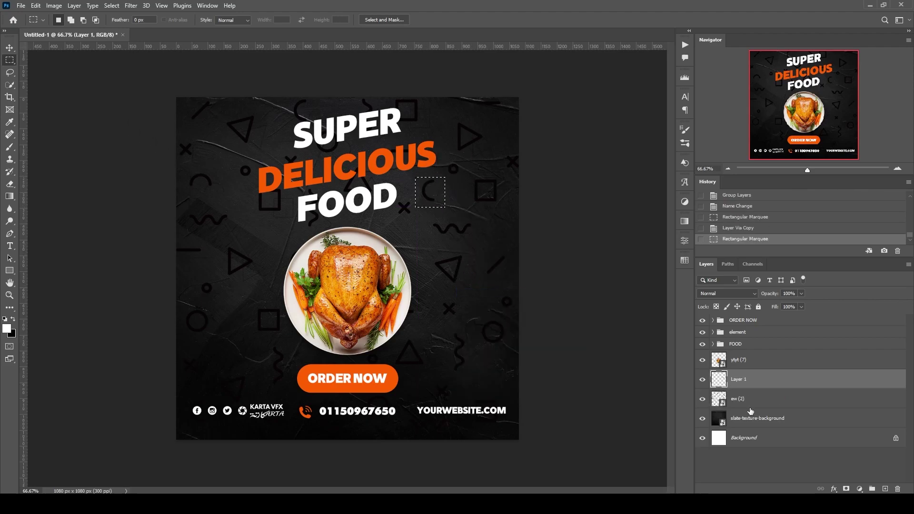
click(750, 402)
right_click(432, 202)
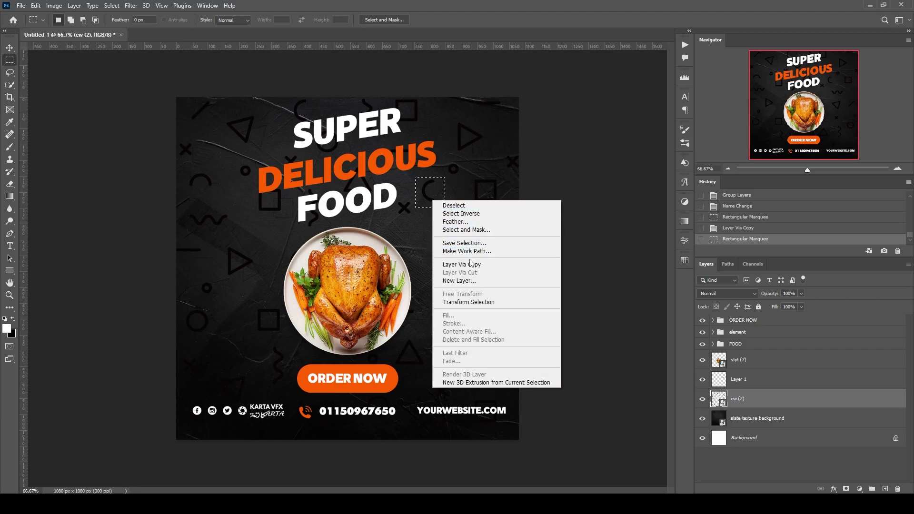
click(490, 262)
Hide the ew (2) pattern layer and group the two copied shape layers
click(9, 48)
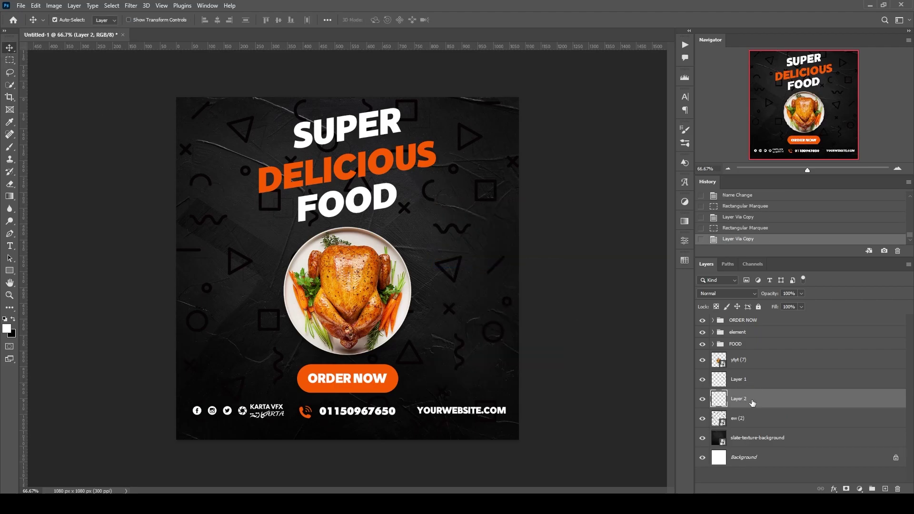
click(703, 418)
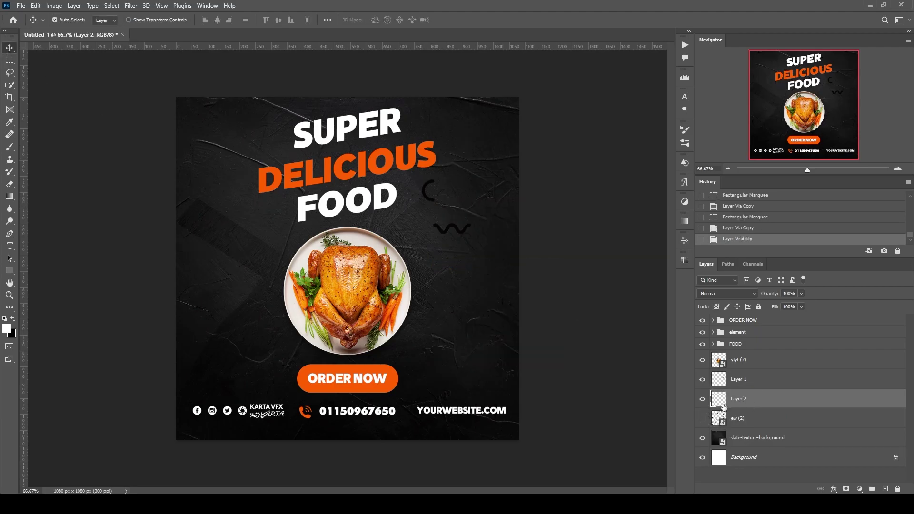
ctrl+click(758, 386)
key(ctrl+g)
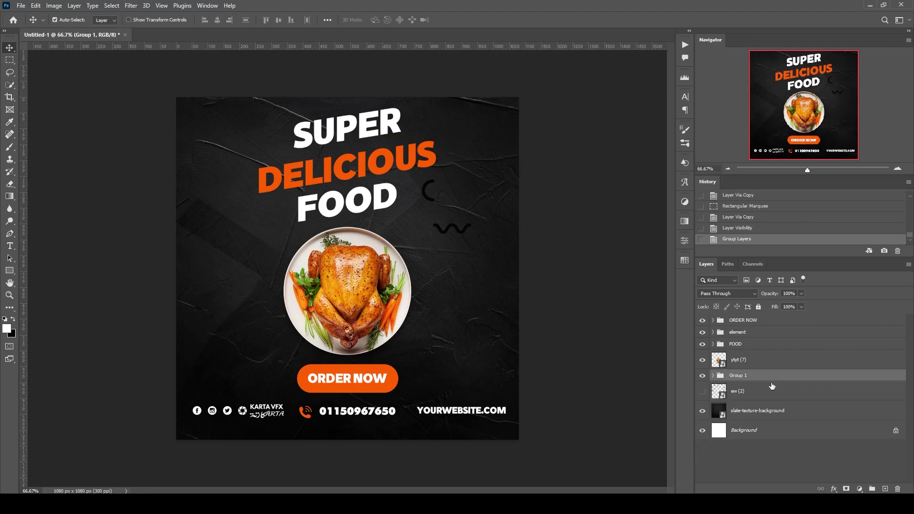
Apply a white (ffffff) Color Overlay to the group of copied shapes
double_click(809, 376)
click(606, 358)
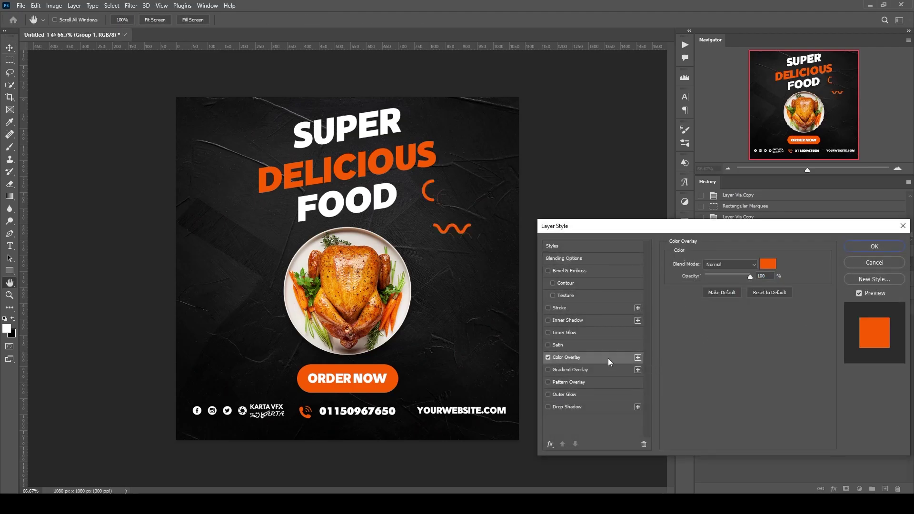
click(767, 265)
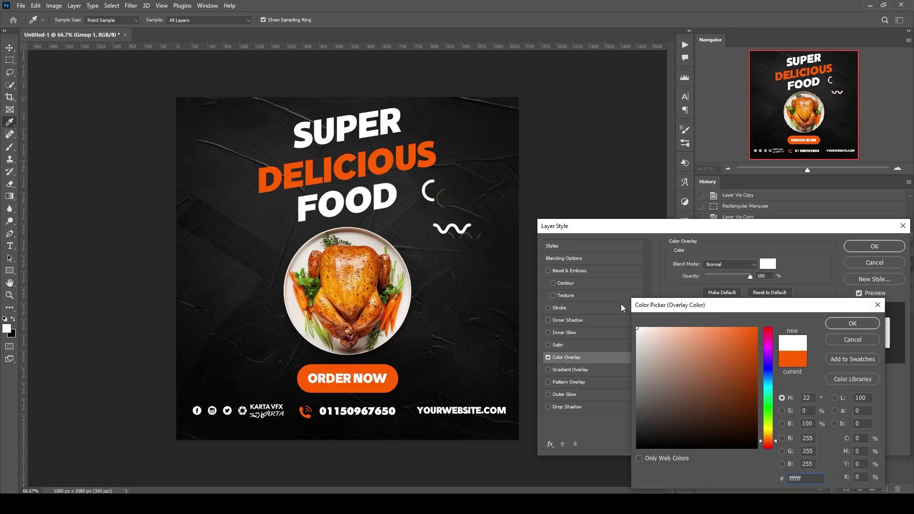
key(Return)
key(Return)
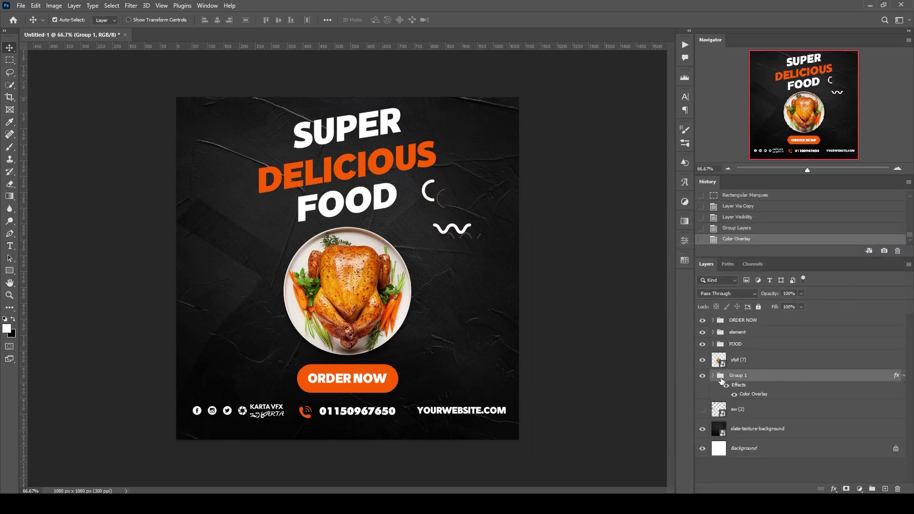
Move the wavy line down beside the plate's right edge and rotate it 90° clockwise
click(713, 375)
click(738, 408)
key(ctrl+t)
mouse_move(455, 229)
mouse_down()
mouse_move(440, 296)
mouse_move(448, 306)
mouse_up()
right_click(448, 310)
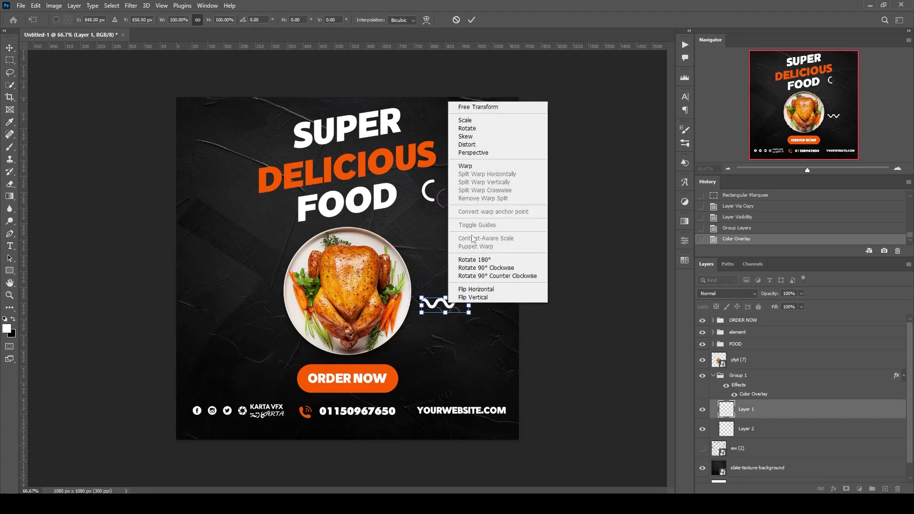
click(476, 268)
Flip the upright wavy line vertically, enlarge it, and position it close to the plate's right edge
right_click(447, 304)
click(482, 299)
right_click(447, 305)
click(474, 294)
right_click(446, 295)
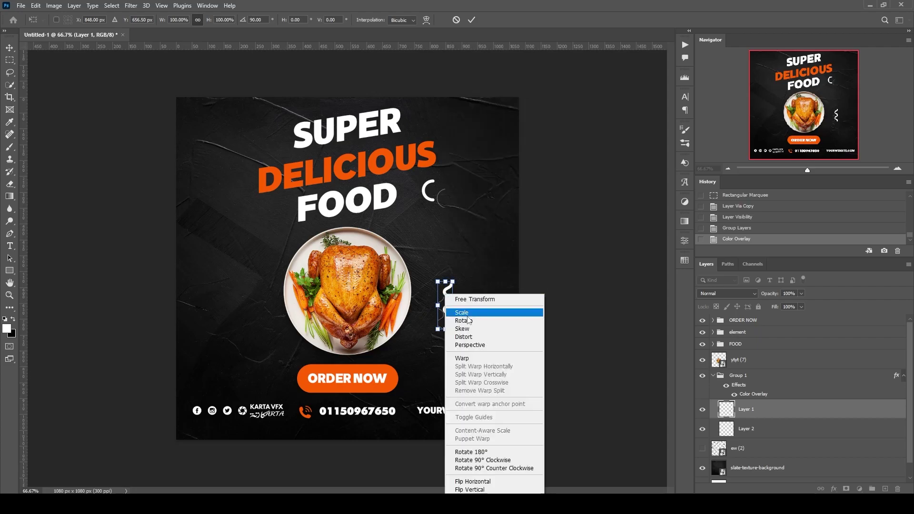
click(471, 489)
mouse_move(449, 299)
mouse_down()
mouse_move(432, 281)
mouse_move(444, 262)
mouse_move(430, 283)
mouse_up()
click(471, 20)
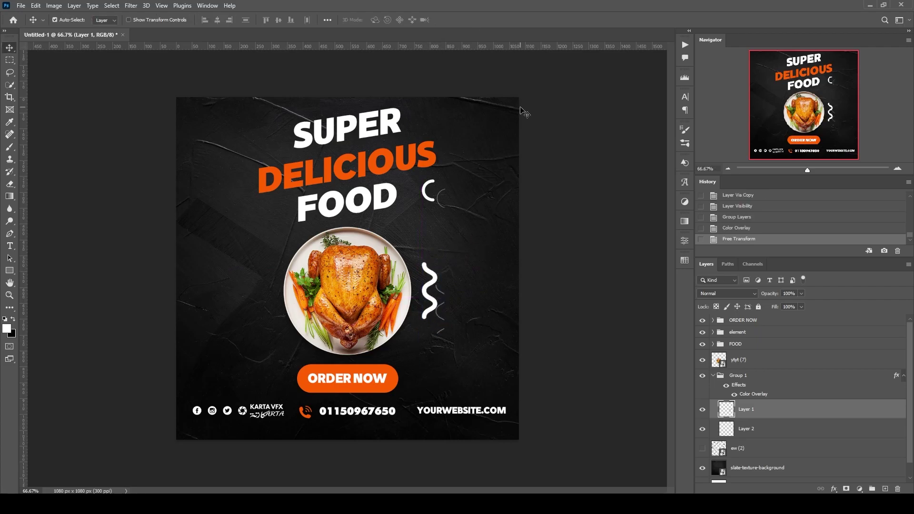
Enlarge the crescent and place it at the plate's upper left, with a rotated duplicate at the lower left
click(757, 430)
key(ctrl+t)
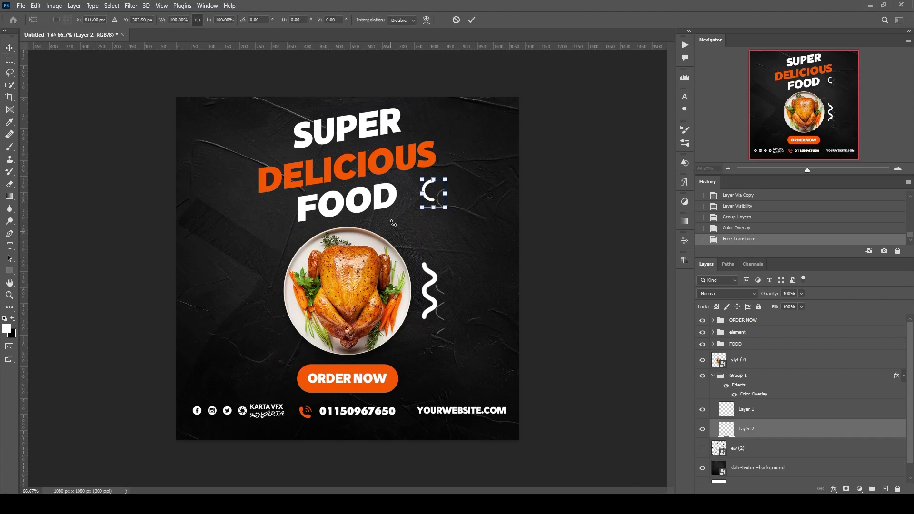
drag(427, 196, 283, 269)
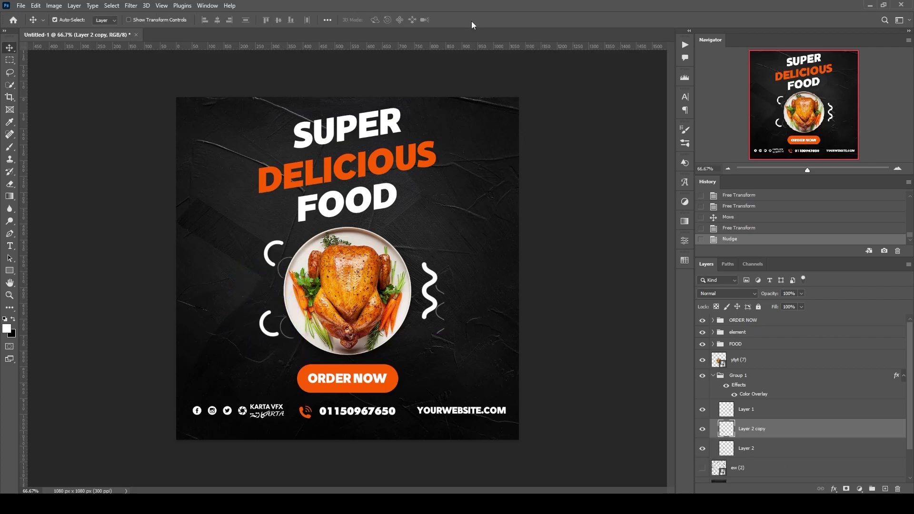
Change the Group 1 shapes' Color Overlay to golden orange (e69608), sampled from the roast chicken
double_click(770, 395)
click(768, 264)
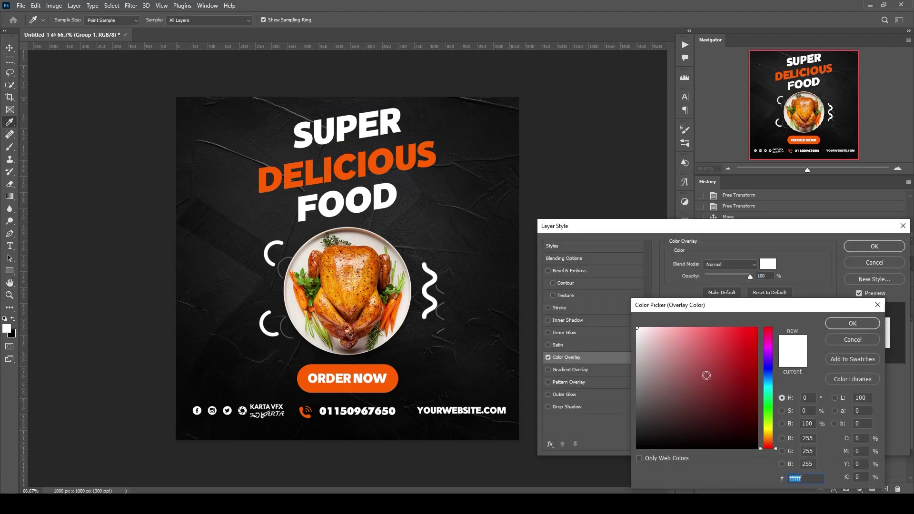
click(538, 484)
click(375, 259)
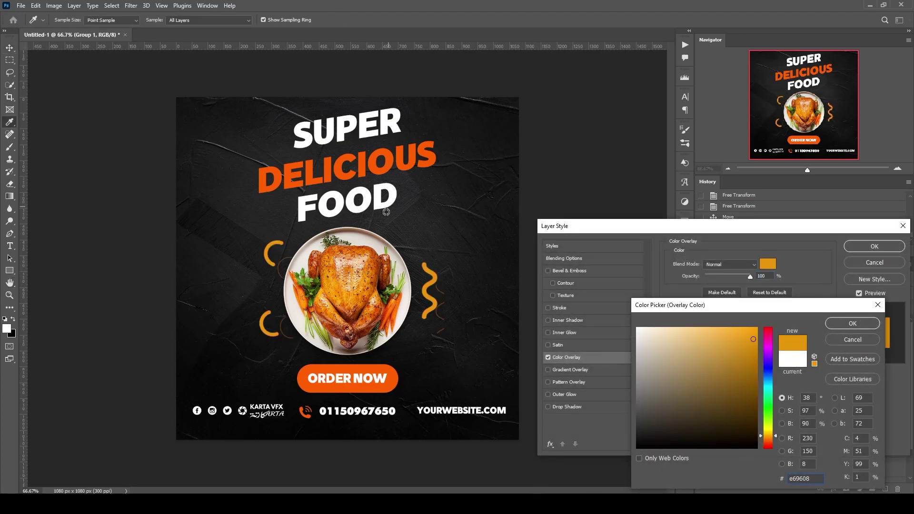
key(Return)
key(Return)
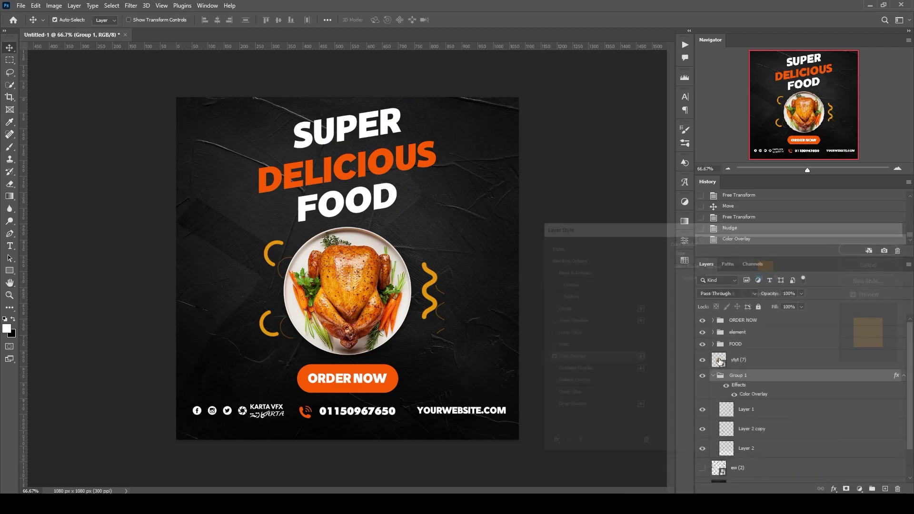
Add a Levels adjustment layer above the slate-texture background and adjust its input levels to darken the texture
click(757, 414)
click(702, 409)
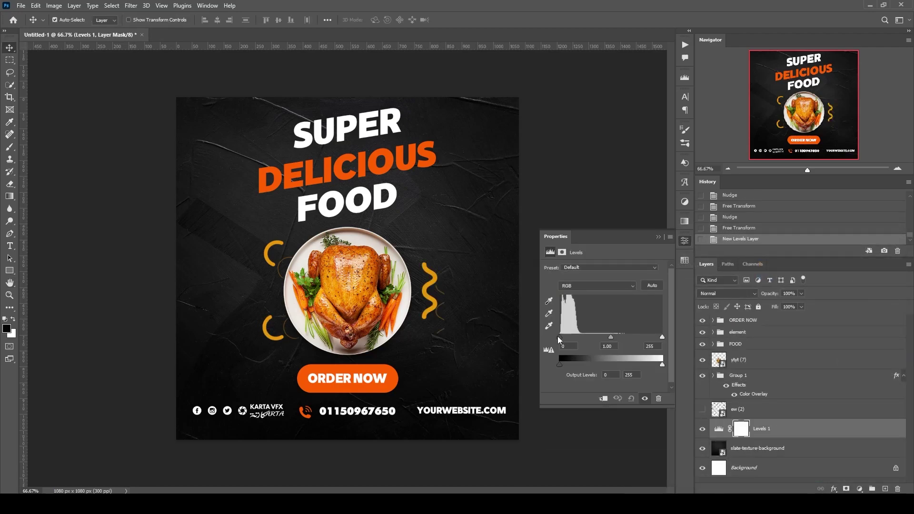
drag(558, 336, 618, 336)
click(685, 240)
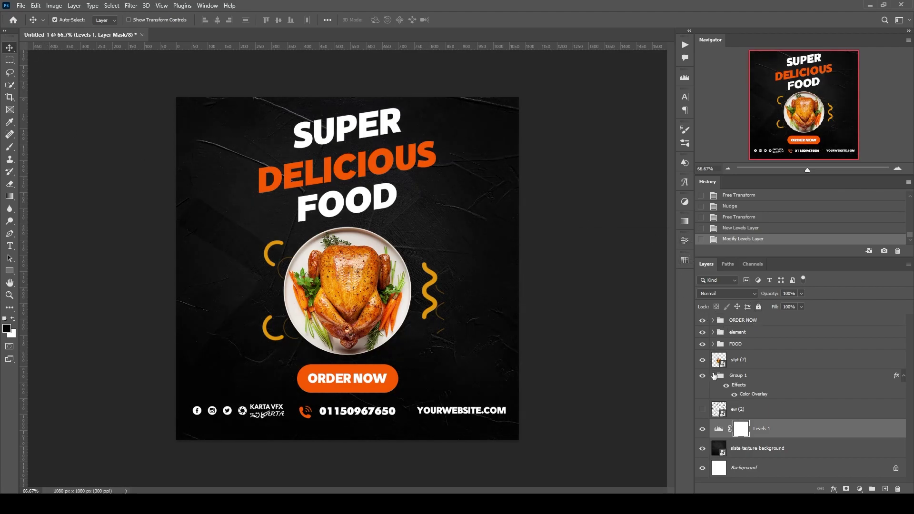
Show the ew (2) geometric pattern layer and give it a Color Overlay in a lighter grey
click(763, 408)
click(702, 410)
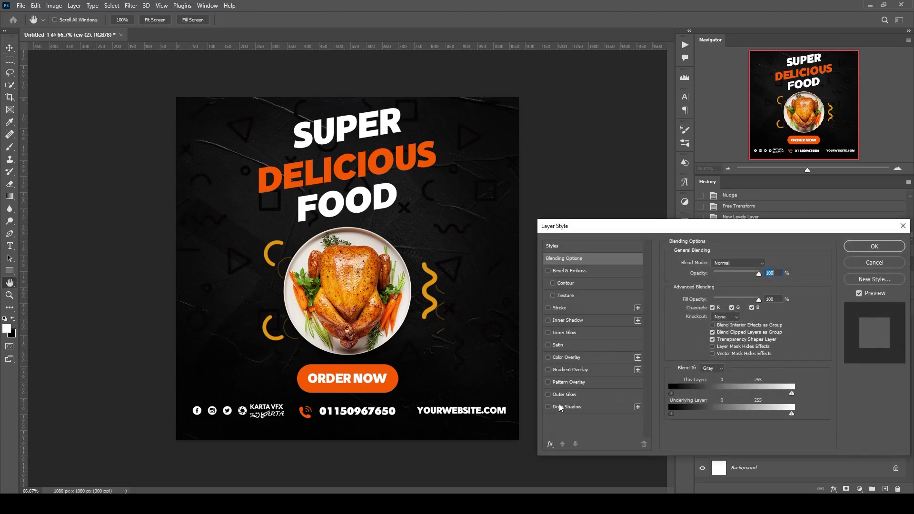
click(579, 357)
click(767, 263)
drag(676, 426, 635, 430)
key(Return)
key(Return)
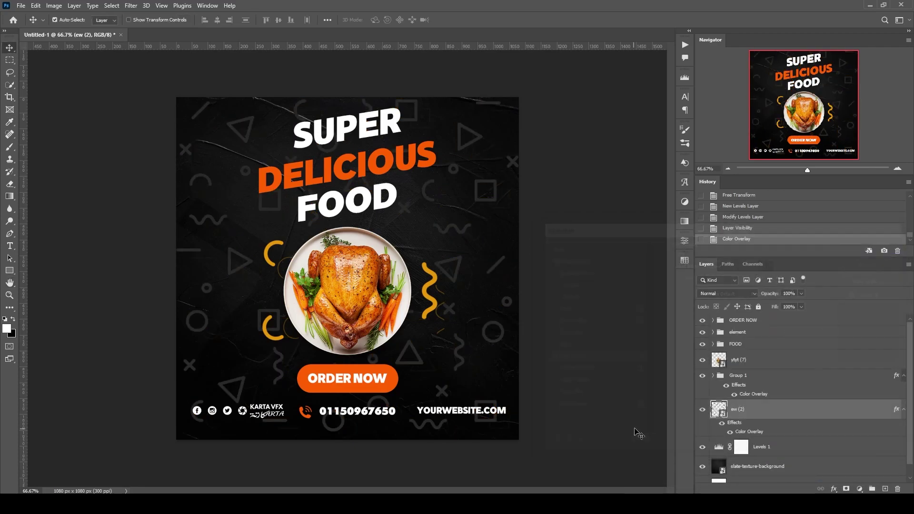
Apply a Gaussian Blur with an 8.0 pixel radius to the ew (2) pattern and collapse the layer effect lists
click(131, 5)
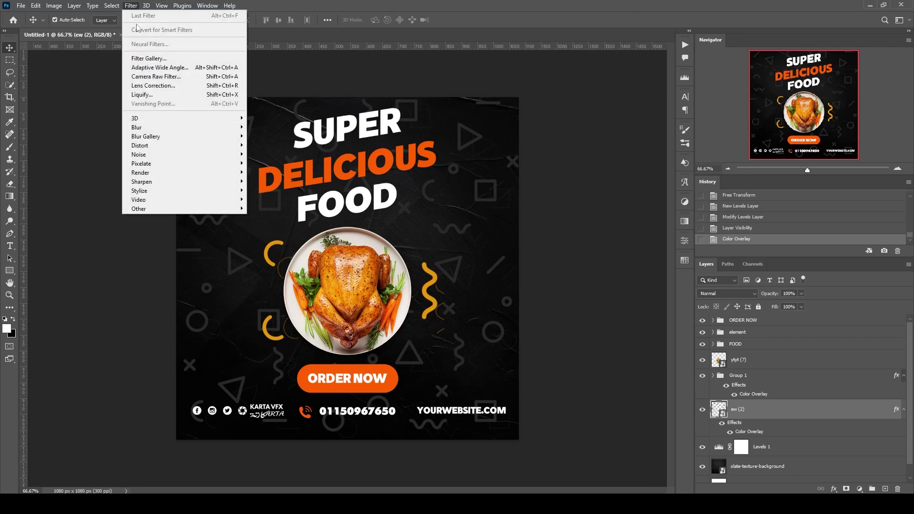
mouse_move(229, 127)
click(273, 164)
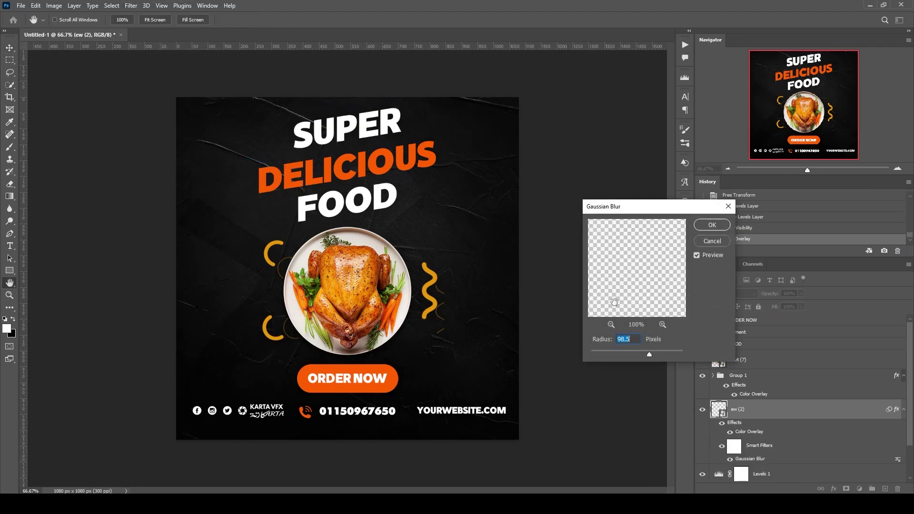
mouse_move(622, 354)
mouse_down()
mouse_move(610, 352)
mouse_move(624, 355)
mouse_up()
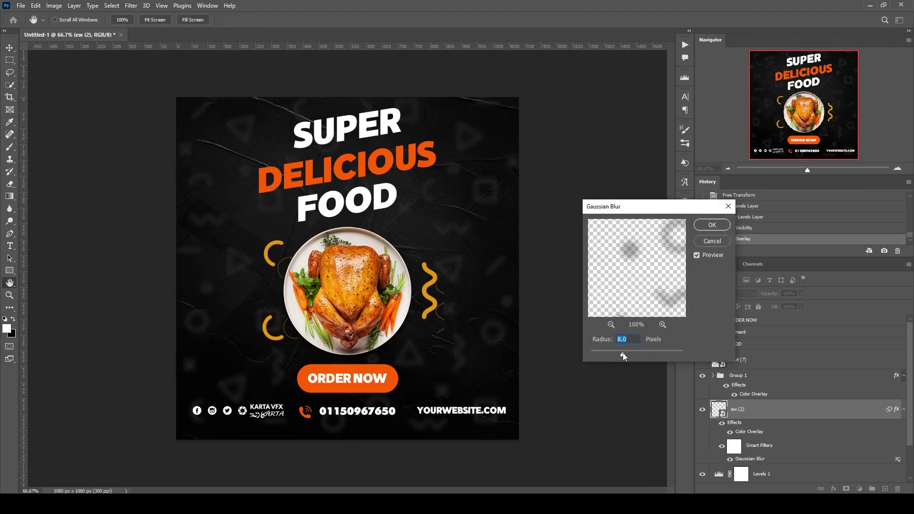
key(Return)
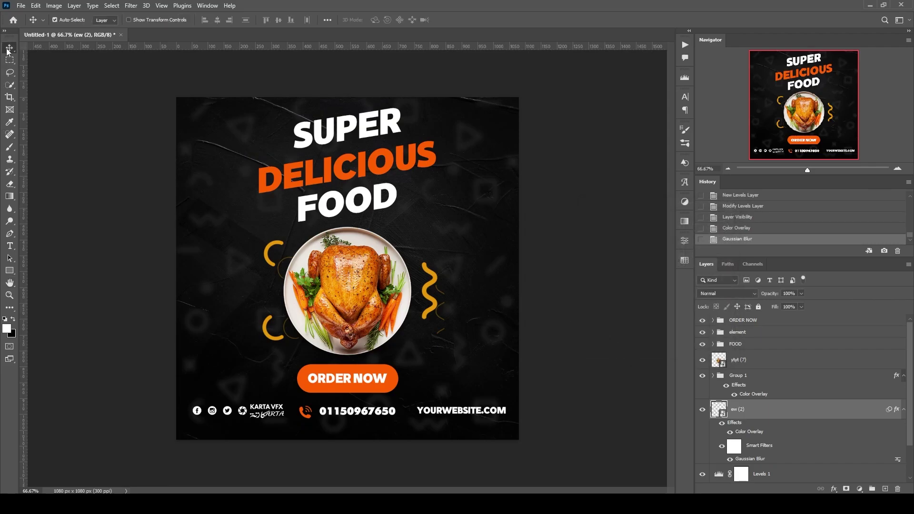
click(905, 409)
click(903, 375)
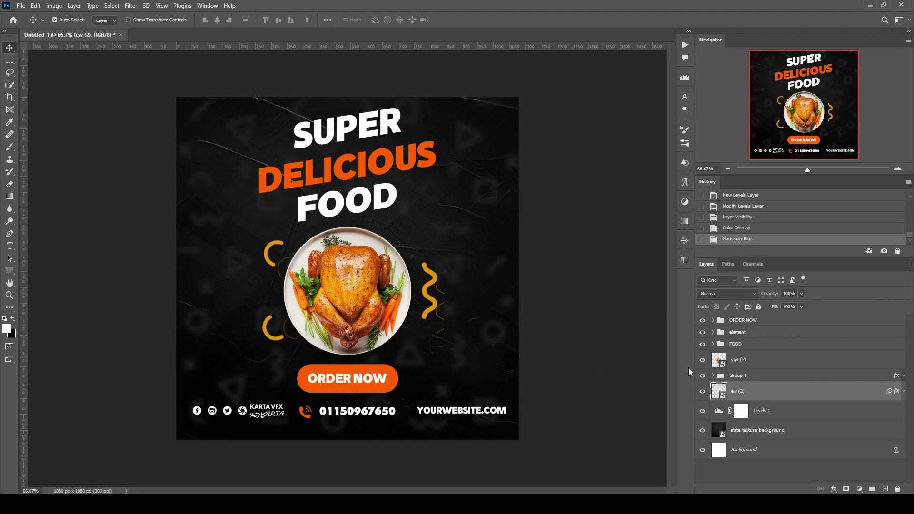
Add the white text LOGO in the poster's upper-left corner, above the ORDER NOW group in the layer stack
click(739, 321)
click(10, 246)
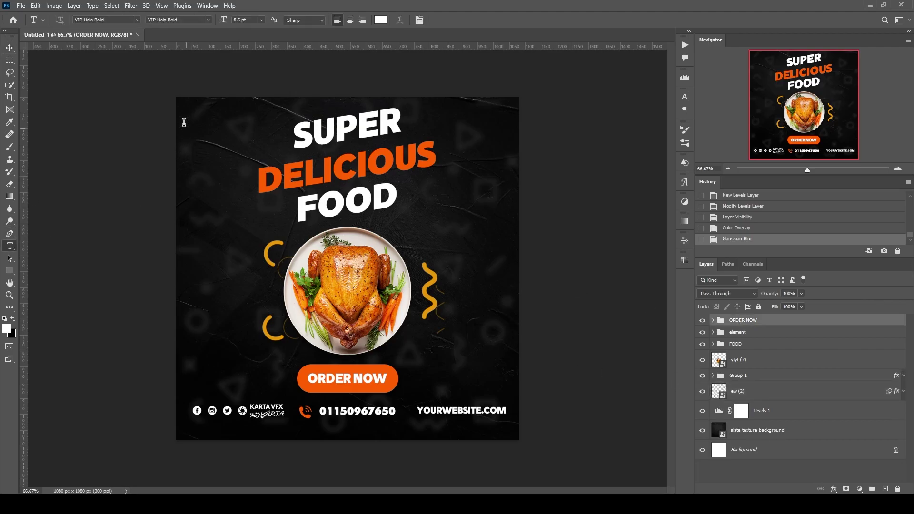
click(199, 121)
text(L)
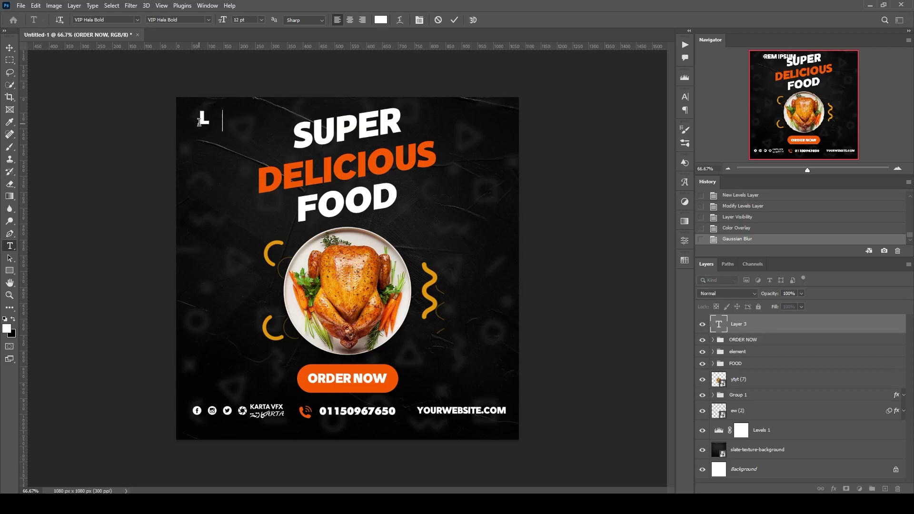
text(OGO)
click(455, 20)
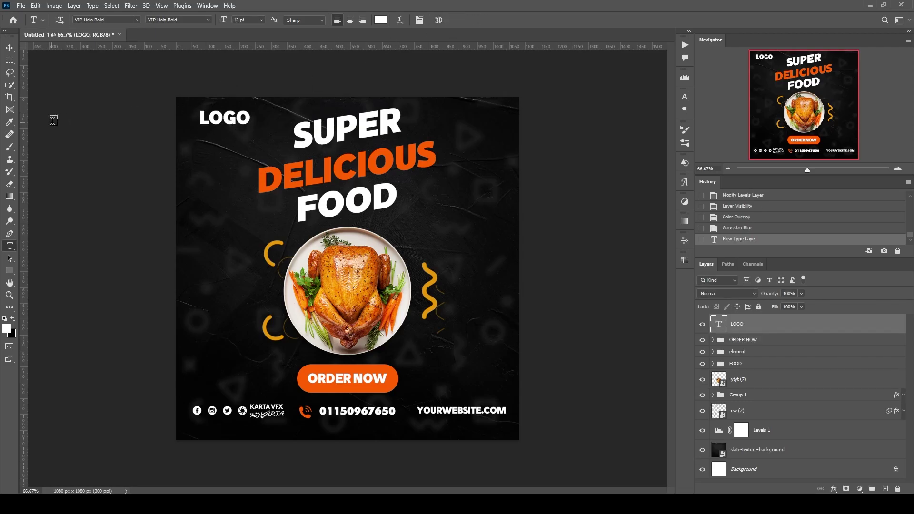
Duplicate the LOGO text layer and change the copy's text to HERE
key(ctrl+j)
double_click(239, 119)
text(HERE)
click(5, 49)
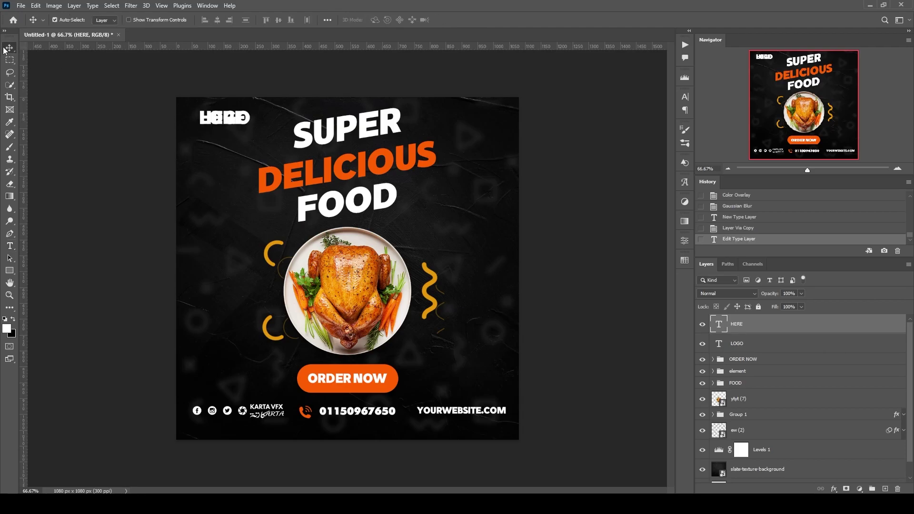
Move HERE directly below LOGO, and shrink both texts together in a group named LOGO HERE
key(shift+Down)
key(shift+Down)
key(shift+Down)
key(shift+Down)
key(shift+Down)
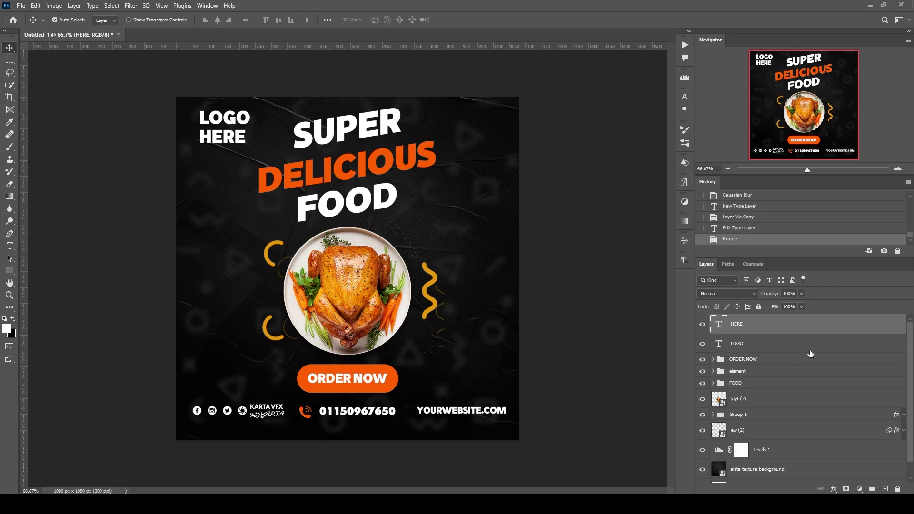
ctrl+click(771, 347)
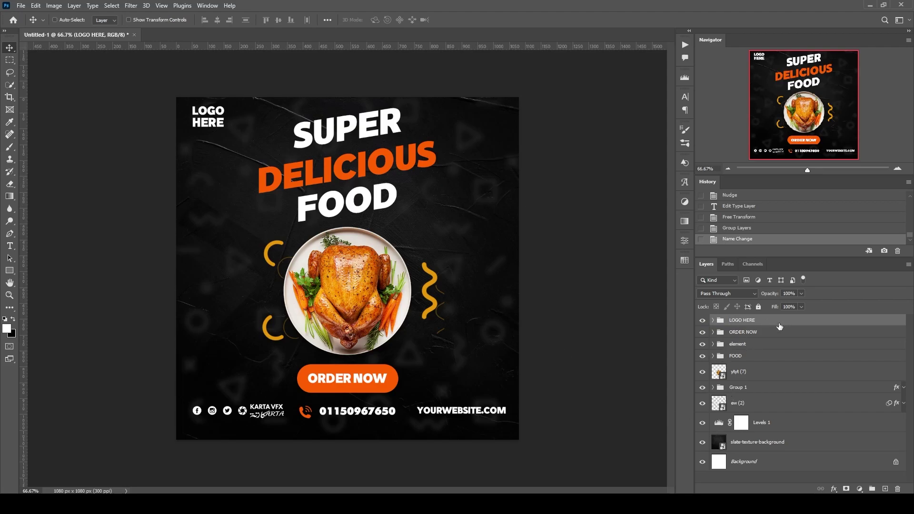
Stamp all visible layers into a new top layer and start a Camera Raw Filter on it with Exposure +0.20
key(ctrl+shift+alt+e)
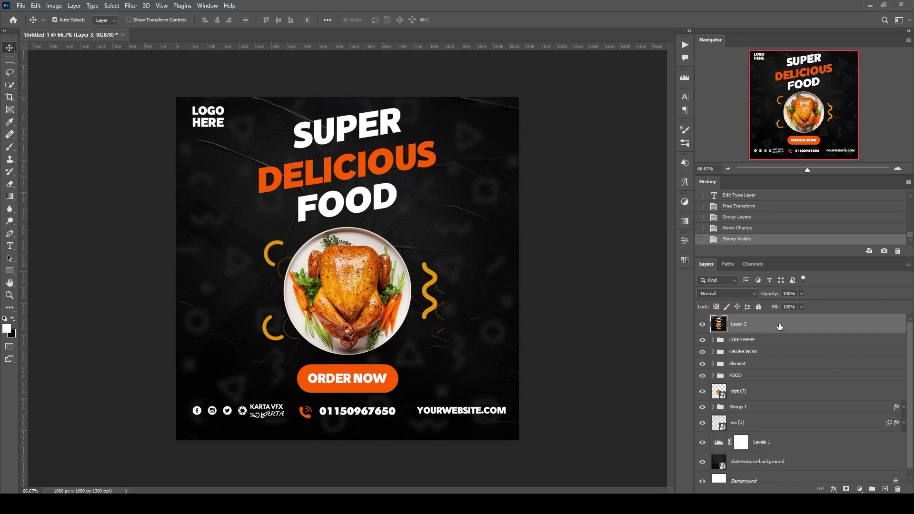
click(135, 6)
click(190, 78)
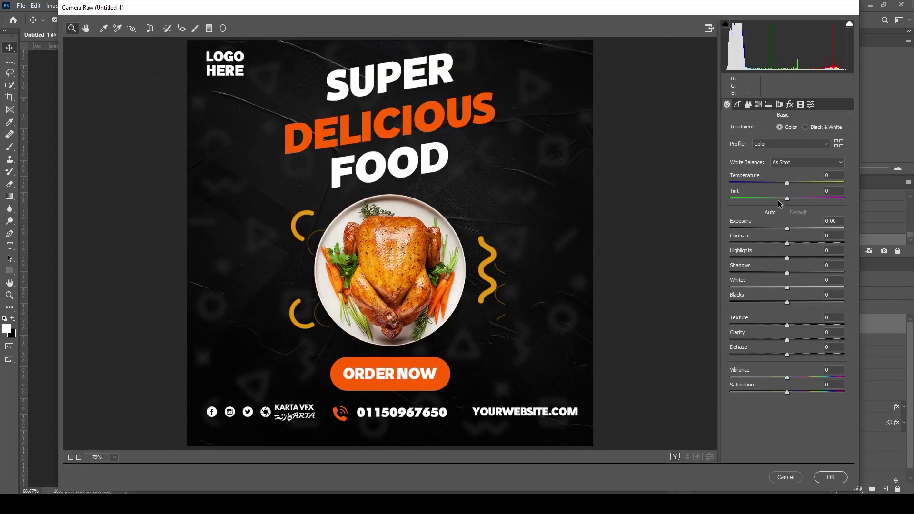
drag(788, 230, 789, 231)
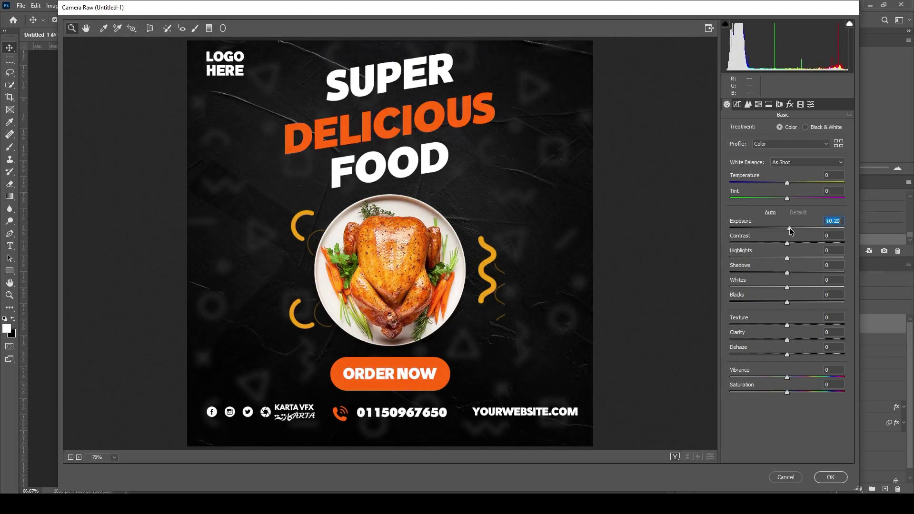
Calibrate the primaries' hue and saturation: blue -18 and +20, green +15 and +10, red -5 and +5
click(801, 104)
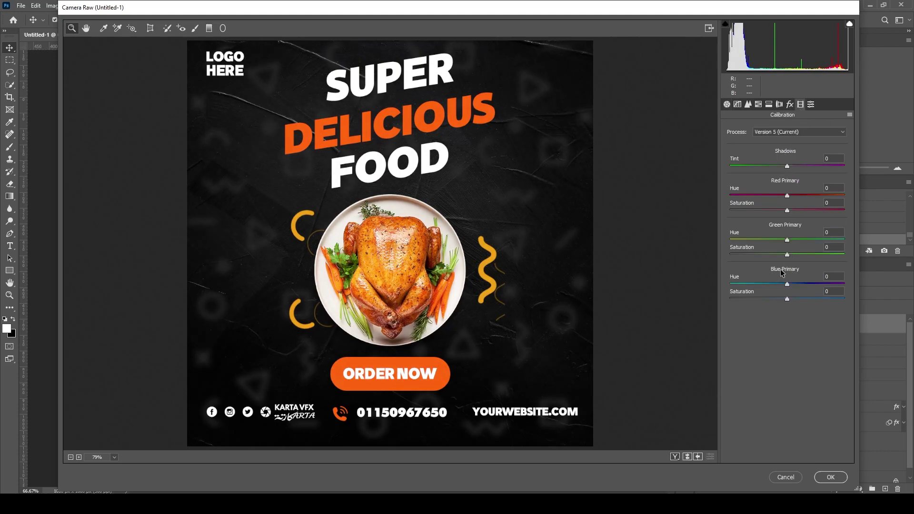
drag(787, 285, 799, 300)
mouse_move(788, 242)
mouse_down()
mouse_move(824, 241)
mouse_move(708, 249)
mouse_move(842, 243)
mouse_move(781, 248)
mouse_move(819, 257)
mouse_move(796, 256)
mouse_up()
drag(787, 195, 800, 213)
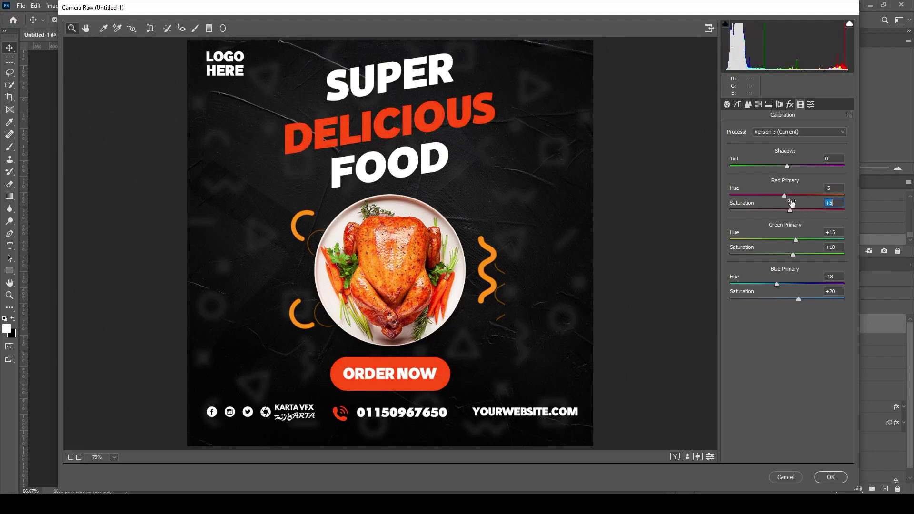
Set the lens correction Distortion amount to -2
click(781, 103)
click(823, 141)
text(-)
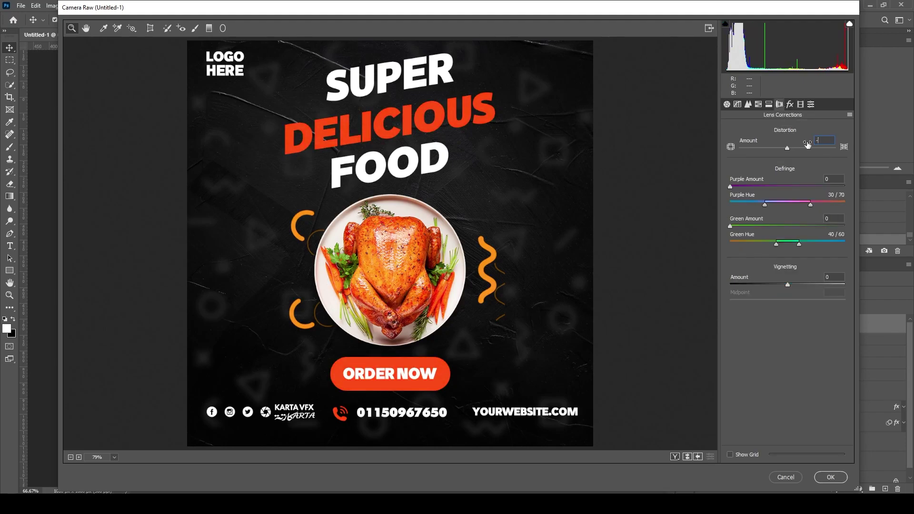
text(2)
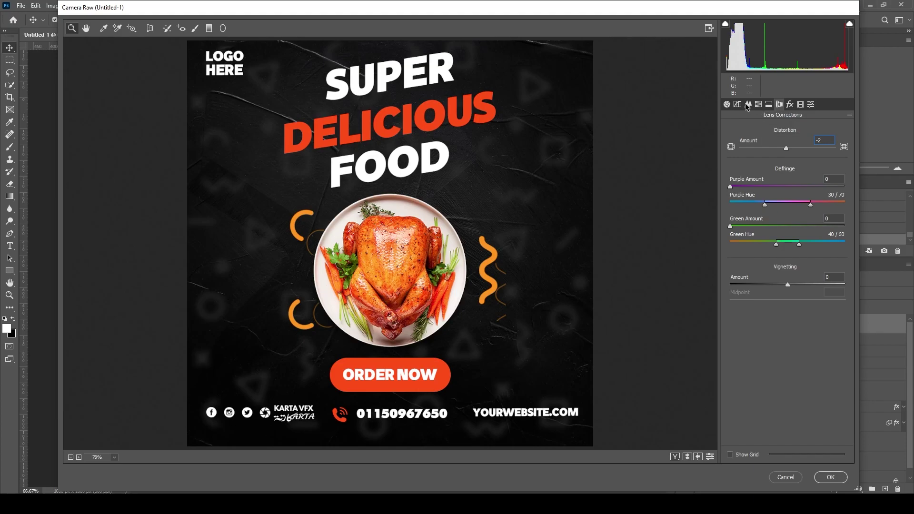
Set Contrast to +8, Highlights to +7, Shadows to -4, Whites to +8, Blacks to -6 and Texture to +20
click(727, 104)
drag(788, 241, 847, 327)
click(787, 258)
text(20)
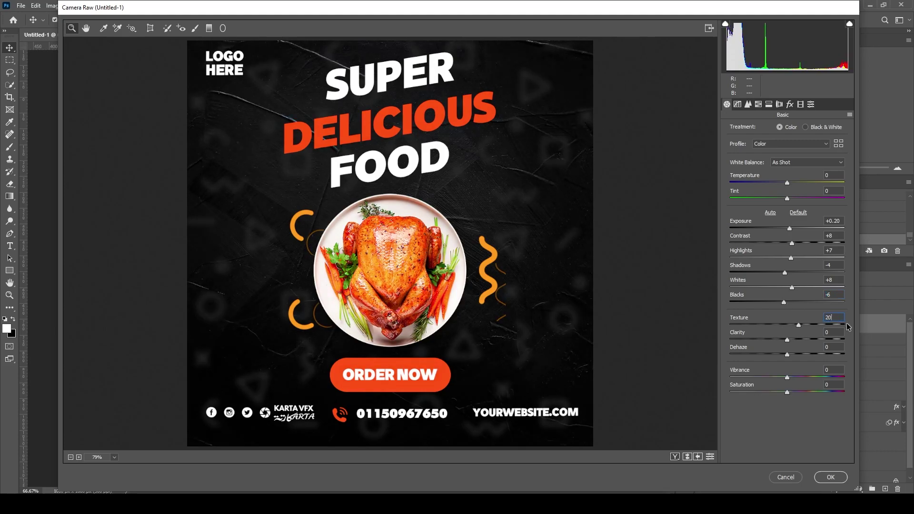
Set both Clarity and Dehaze to +15 in the basic adjustments
drag(787, 340, 851, 340)
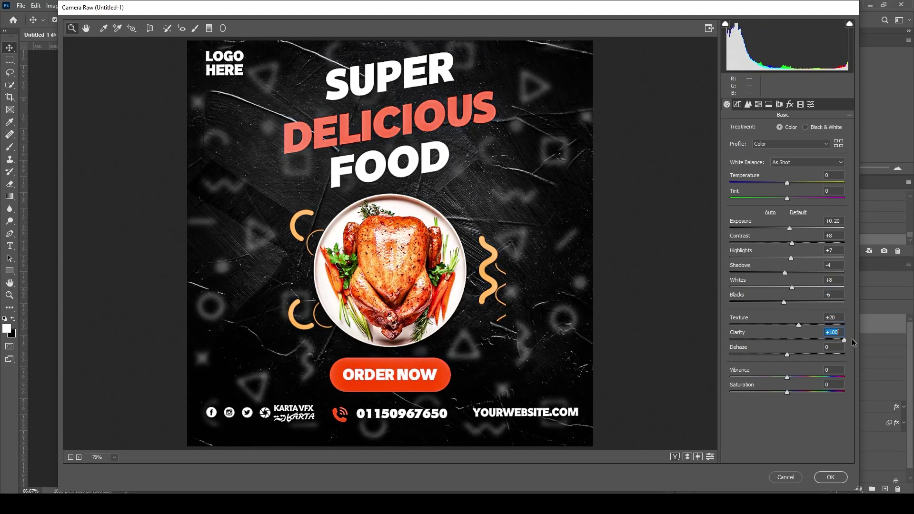
text(15)
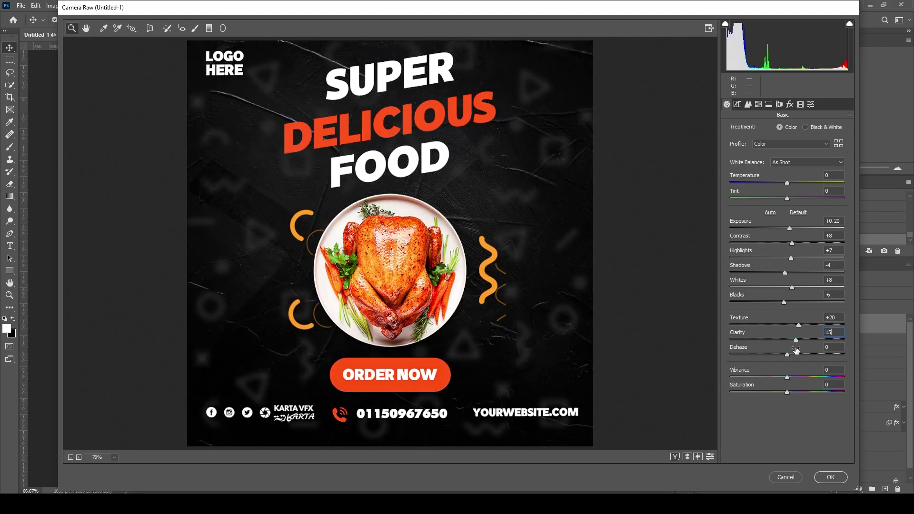
drag(787, 355, 859, 352)
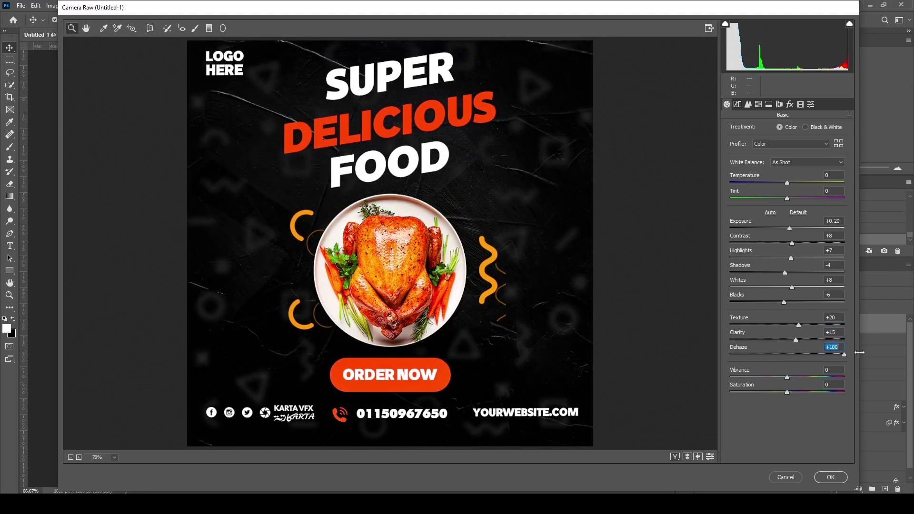
text(15)
Set Vibrance to +15, Saturation to +7, Temperature to +9 and Tint to +15
drag(788, 379, 857, 378)
text(1)
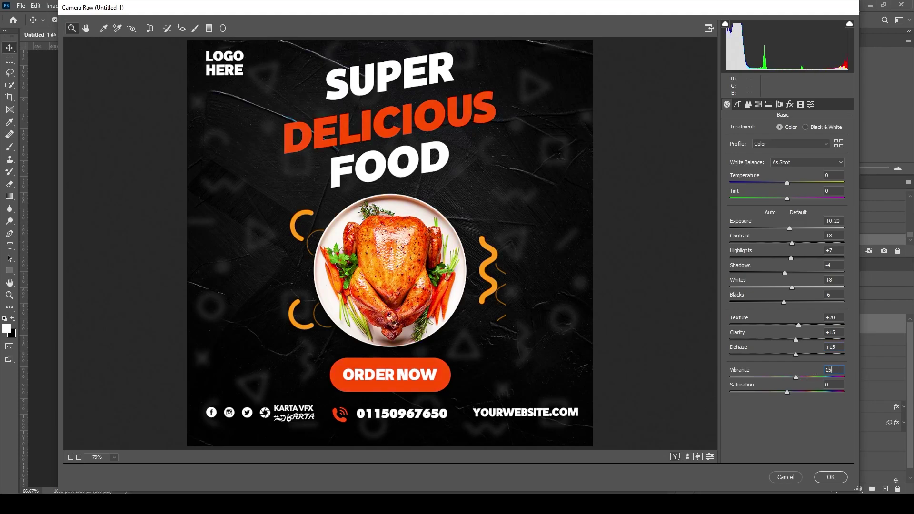
text(5)
drag(788, 392, 857, 391)
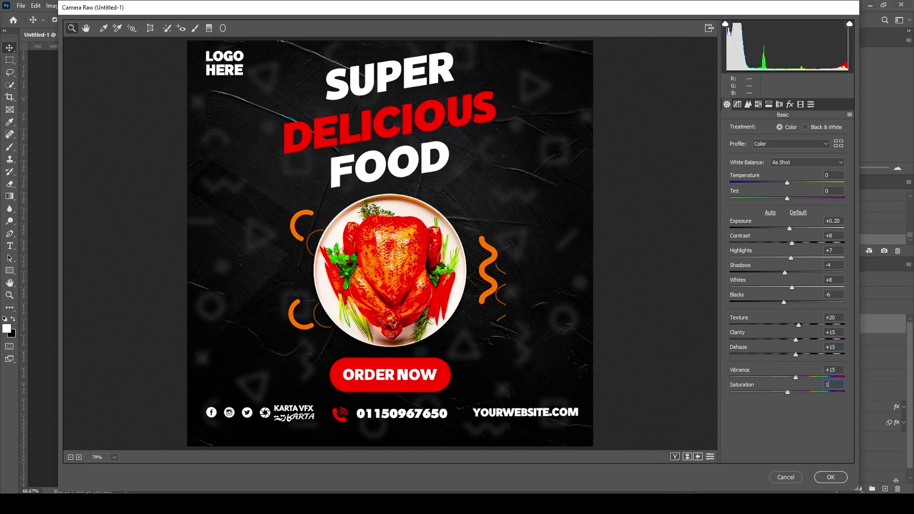
text(10)
key(BackSpace)
key(BackSpace)
text(7)
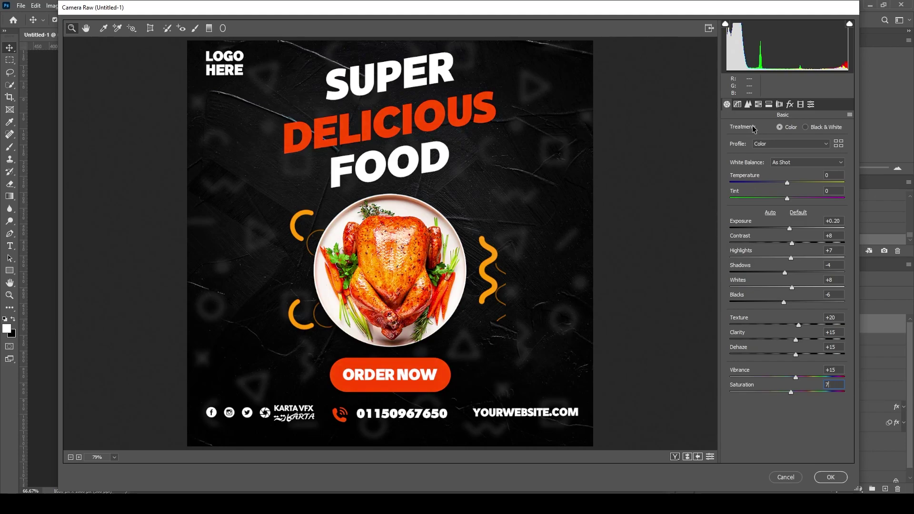
drag(789, 183, 804, 197)
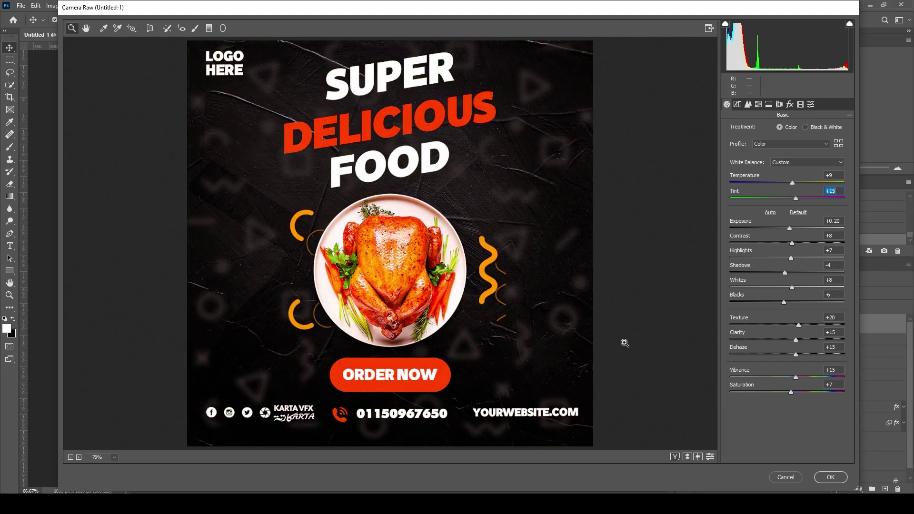
Compare the before and after versions of the poster and apply the Camera Raw adjustments
click(687, 458)
click(688, 458)
click(688, 458)
click(688, 457)
click(687, 457)
click(687, 457)
click(687, 457)
click(688, 457)
click(688, 457)
click(831, 477)
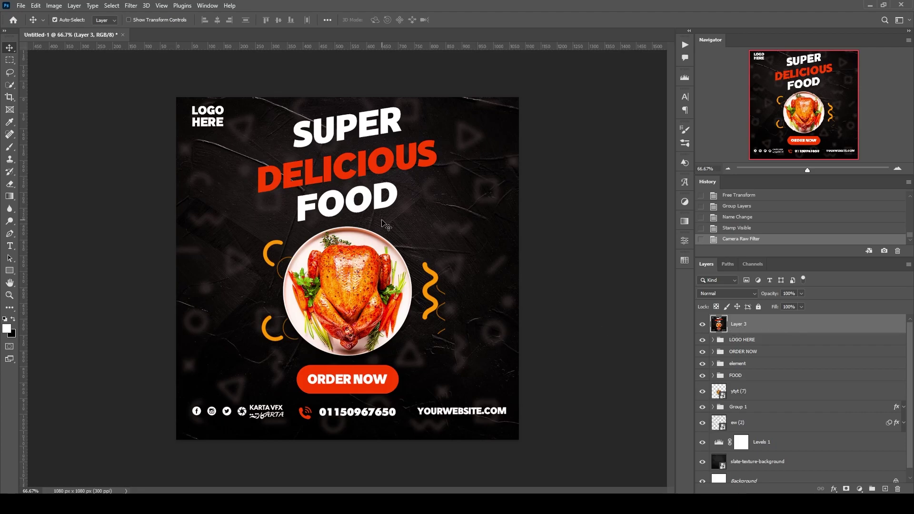
Compare the poster with and without the colour-graded Layer 3 at 100% zoom, leaving the layer shown
click(702, 324)
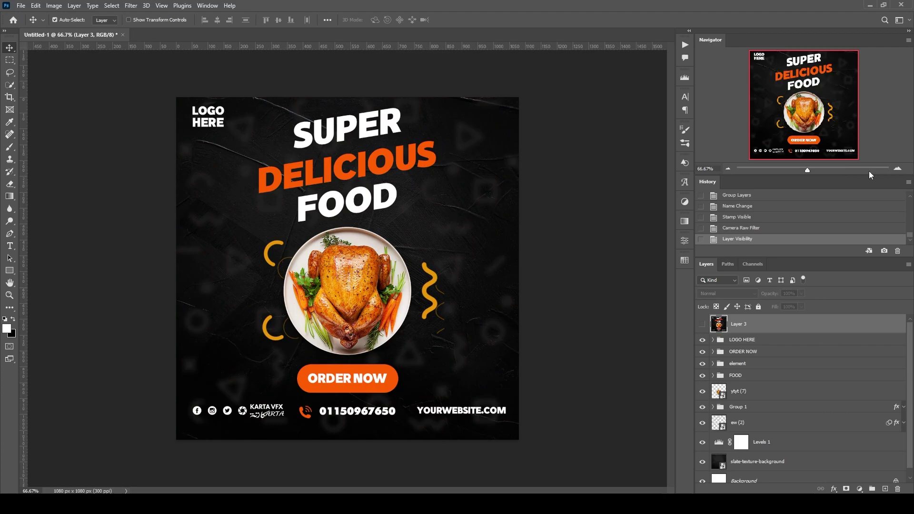
click(898, 168)
click(702, 325)
click(703, 325)
click(703, 325)
click(703, 325)
click(702, 325)
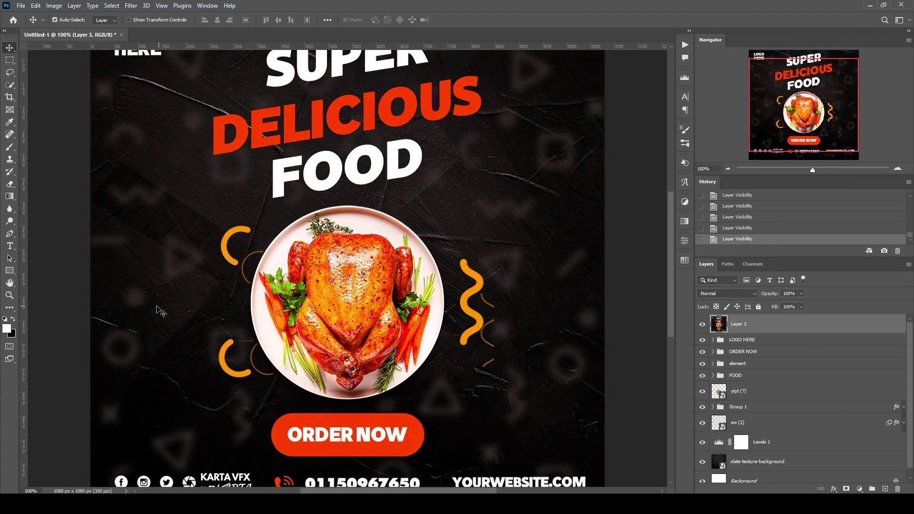